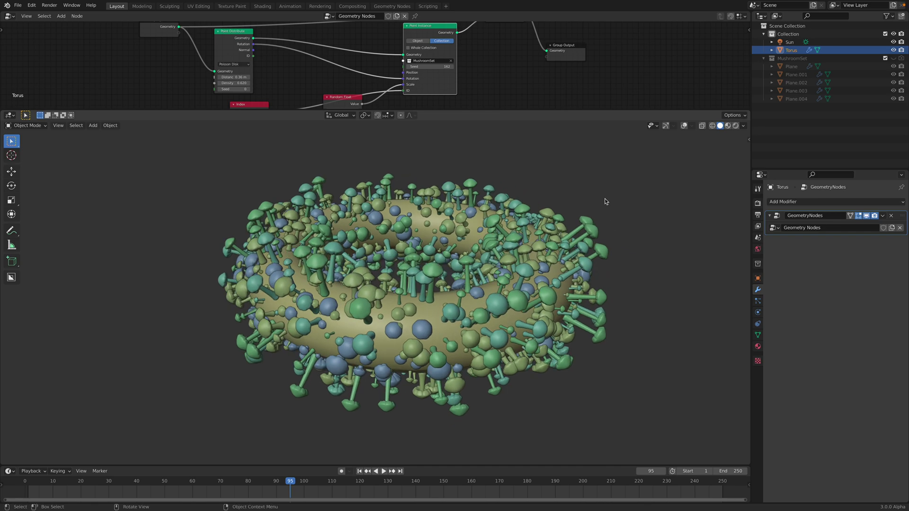
# Enlarge the node editor area and set the Point Instance node's seed to 208.
pyautogui.moveTo(601, 111); pyautogui.dragTo(601, 120)
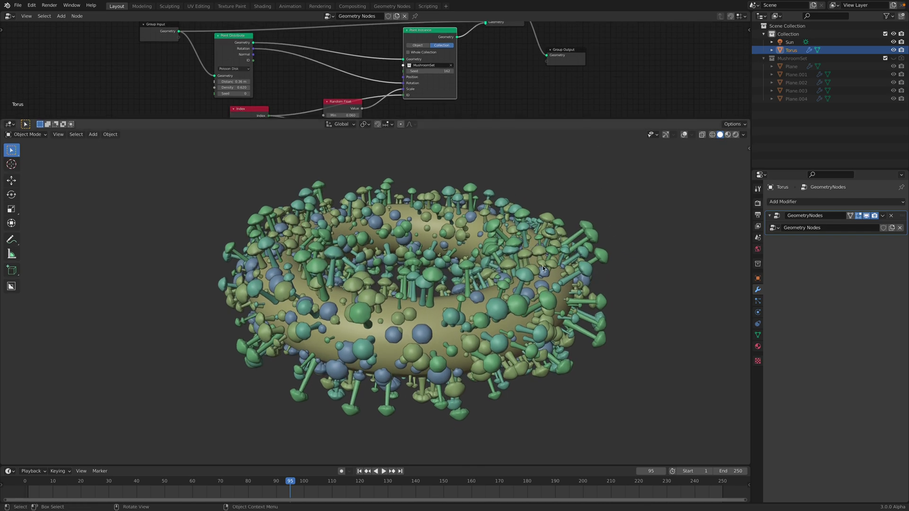
pyautogui.moveTo(548, 267); pyautogui.dragTo(570, 148, button='middle')
pyautogui.moveTo(575, 124); pyautogui.dragTo(502, 190)
pyautogui.scroll(2, 519, 128)
pyautogui.scroll(1, 487, 128)
pyautogui.moveTo(509, 115); pyautogui.dragTo(507, 117, button='middle')
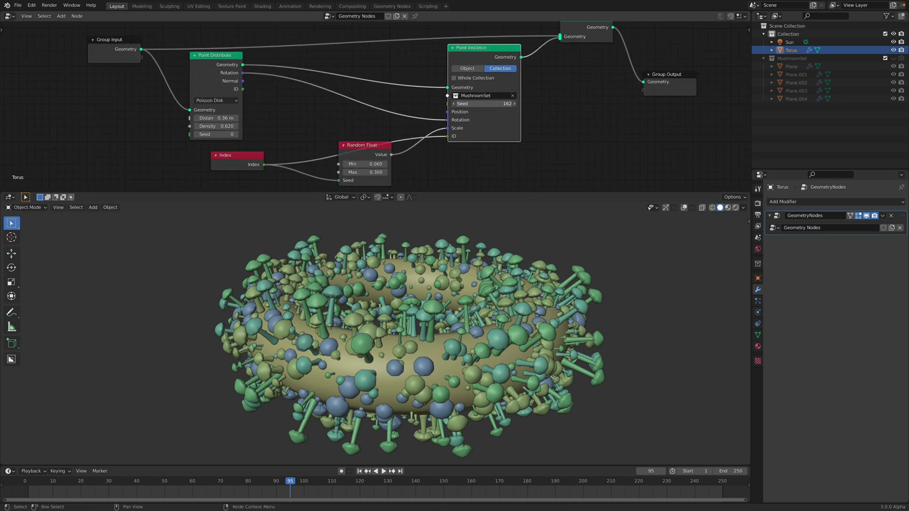
pyautogui.moveTo(484, 103); pyautogui.dragTo(514, 104)
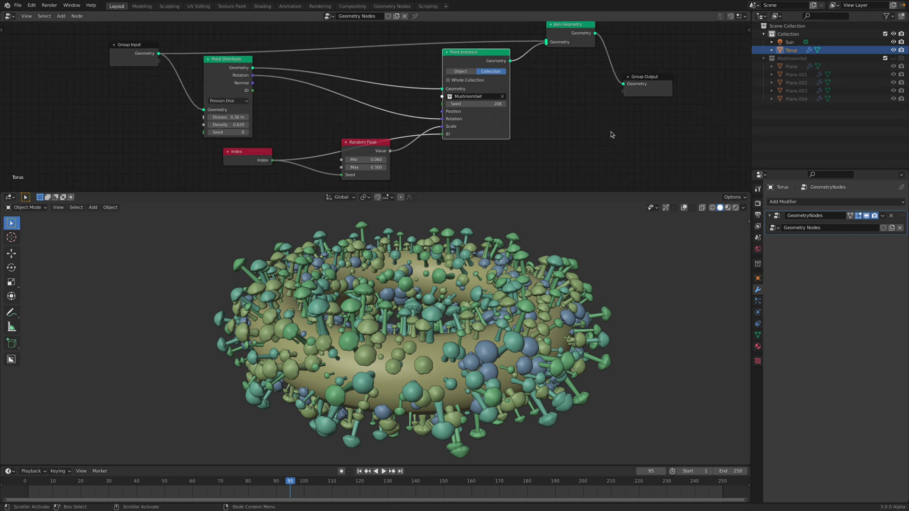
pyautogui.scroll(-1, 308, 63)
# Show the splash screen to check the Blender version, and dismiss it.
pyautogui.click(6, 5)
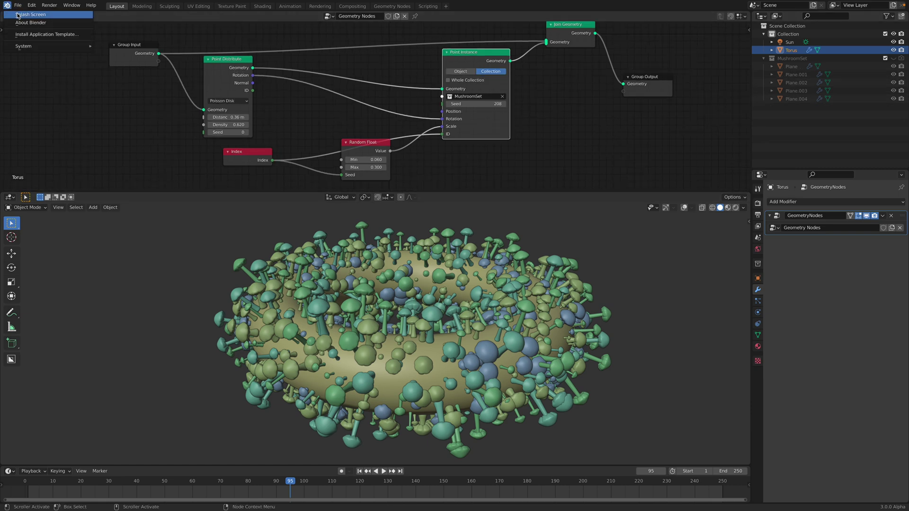
pyautogui.click(18, 14)
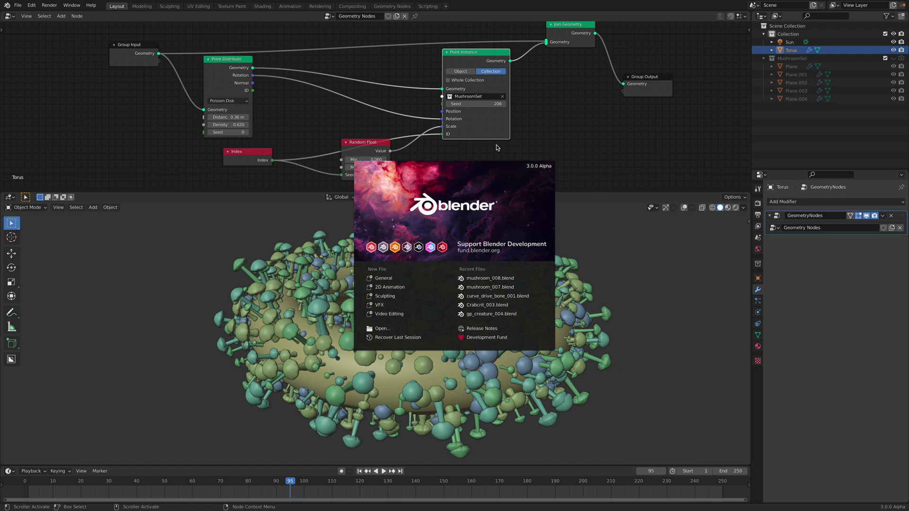
pyautogui.click(540, 157)
# Turn on the viewport overlays and shift the Index and Random Float nodes to tidy the torus node tree.
pyautogui.moveTo(572, 191); pyautogui.dragTo(569, 198)
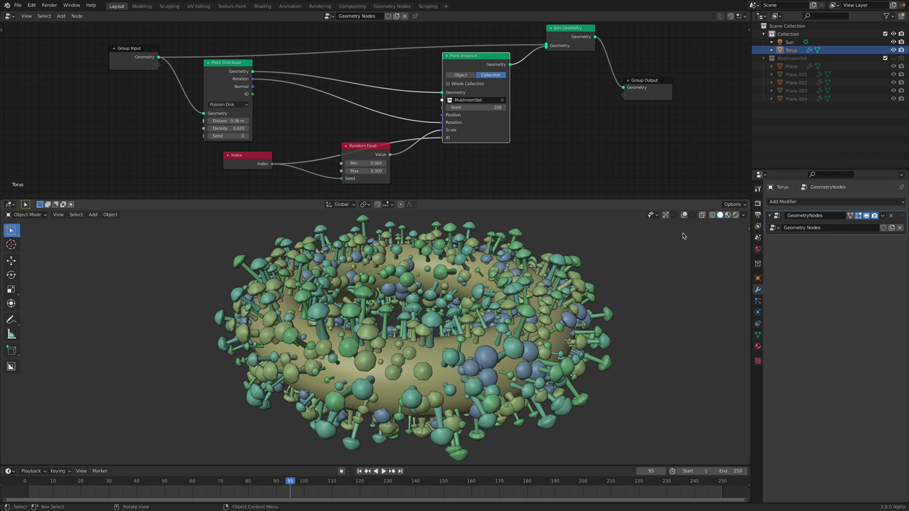
pyautogui.click(683, 216)
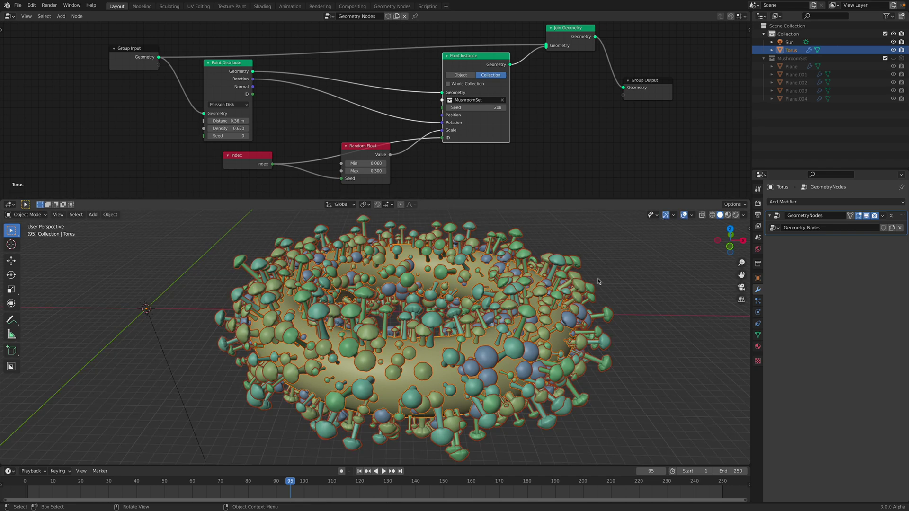
pyautogui.moveTo(263, 155); pyautogui.dragTo(303, 135)
pyautogui.moveTo(360, 148); pyautogui.dragTo(364, 150)
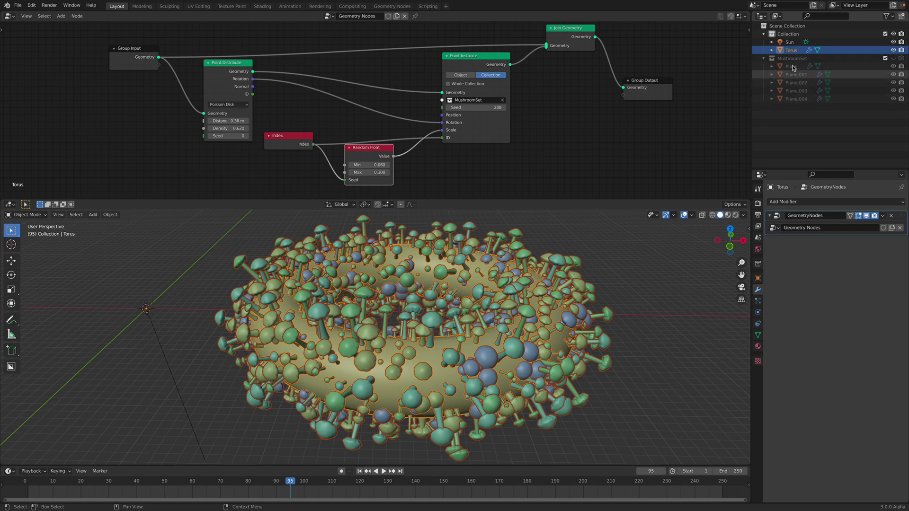
# Make the MushroomSet collection visible and view its source mushrooms beside the torus.
pyautogui.click(886, 59)
pyautogui.click(886, 59)
pyautogui.click(886, 58)
pyautogui.moveTo(360, 265); pyautogui.dragTo(287, 313, button='middle')
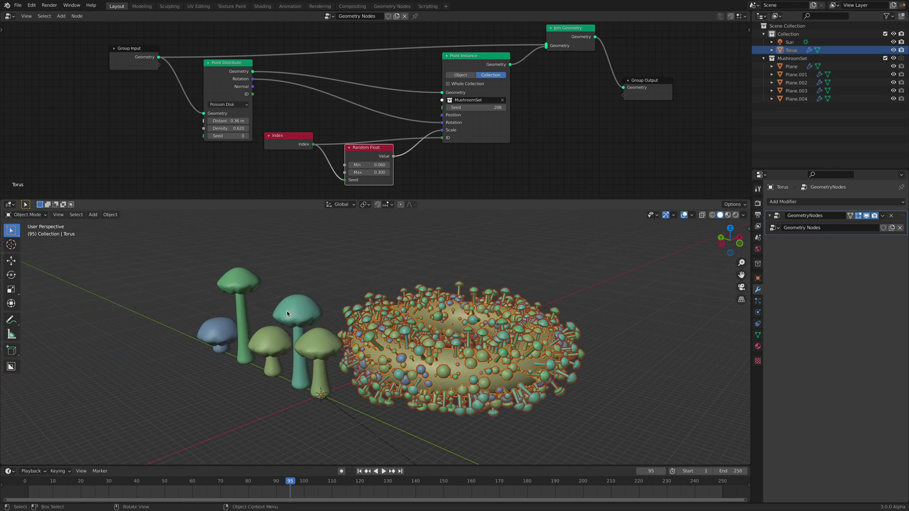
pyautogui.keyDown('shift'); pyautogui.moveTo(305, 362); pyautogui.dragTo(215, 367, button='middle'); pyautogui.keyUp('shift')
pyautogui.scroll(3, 379, 341)
pyautogui.moveTo(450, 322); pyautogui.dragTo(186, 271, button='middle')
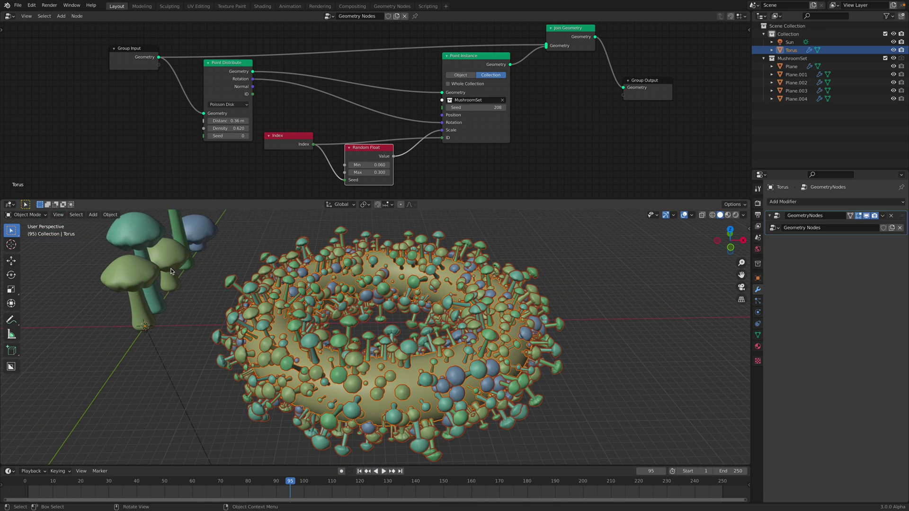
pyautogui.scroll(-2, 171, 270)
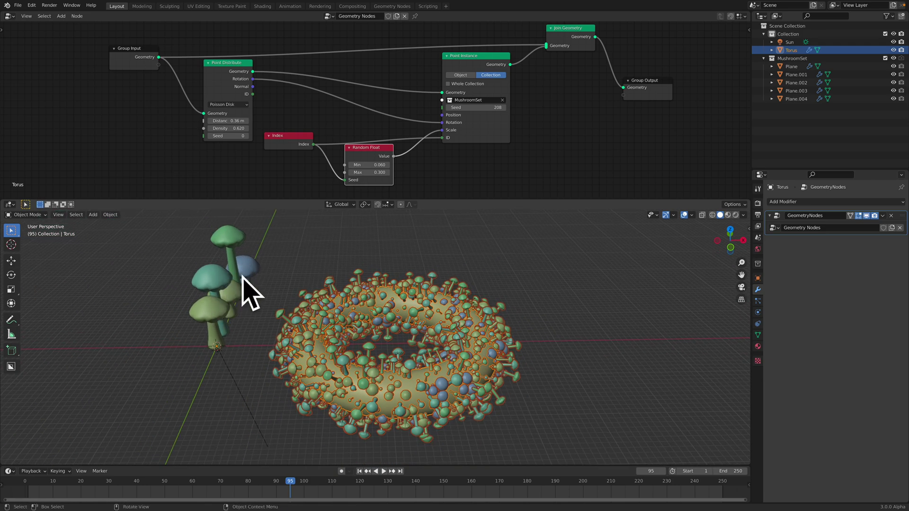
pyautogui.scroll(2, 388, 310)
pyautogui.moveTo(427, 320); pyautogui.dragTo(431, 327, button='middle')
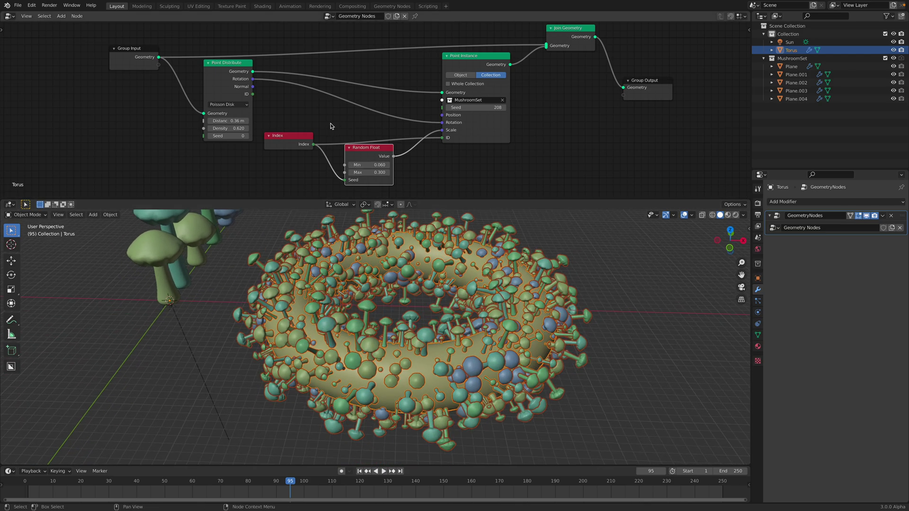
# Move the Point Instance node slightly and set its seed to 328.
pyautogui.moveTo(254, 111); pyautogui.dragTo(252, 98, button='middle')
pyautogui.moveTo(475, 93); pyautogui.dragTo(495, 95)
pyautogui.moveTo(495, 101); pyautogui.dragTo(497, 110, button='middle')
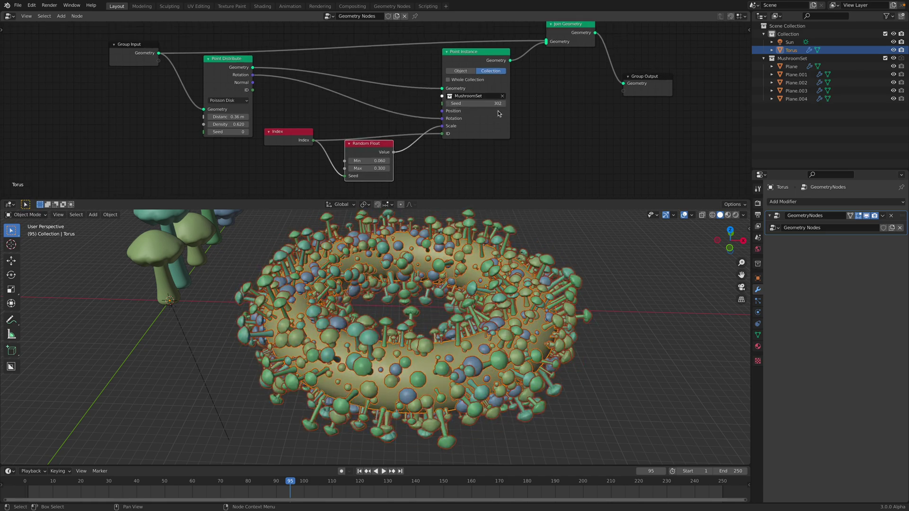
pyautogui.moveTo(475, 58); pyautogui.dragTo(481, 64)
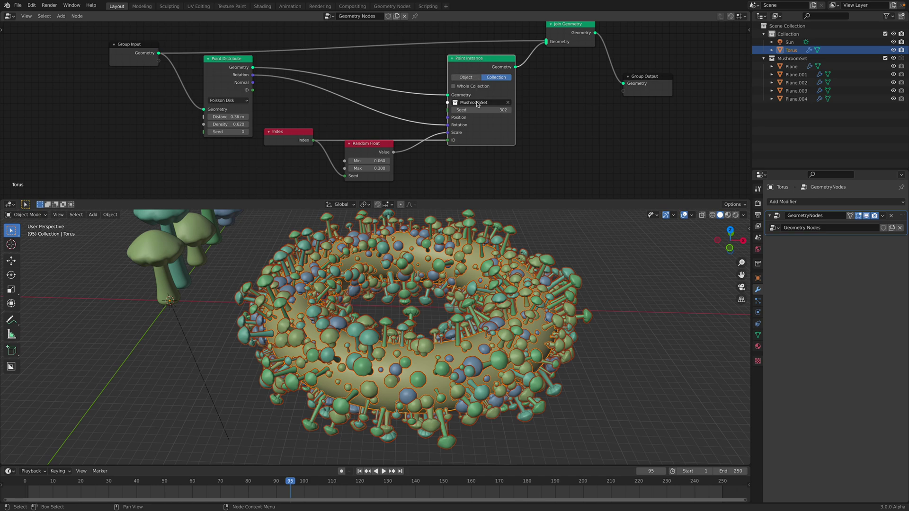
pyautogui.moveTo(477, 109); pyautogui.dragTo(436, 114)
# Raise the Index node slightly and set the Random Float node's range to Min 0.060 and Max 0.340.
pyautogui.moveTo(301, 135); pyautogui.dragTo(304, 129)
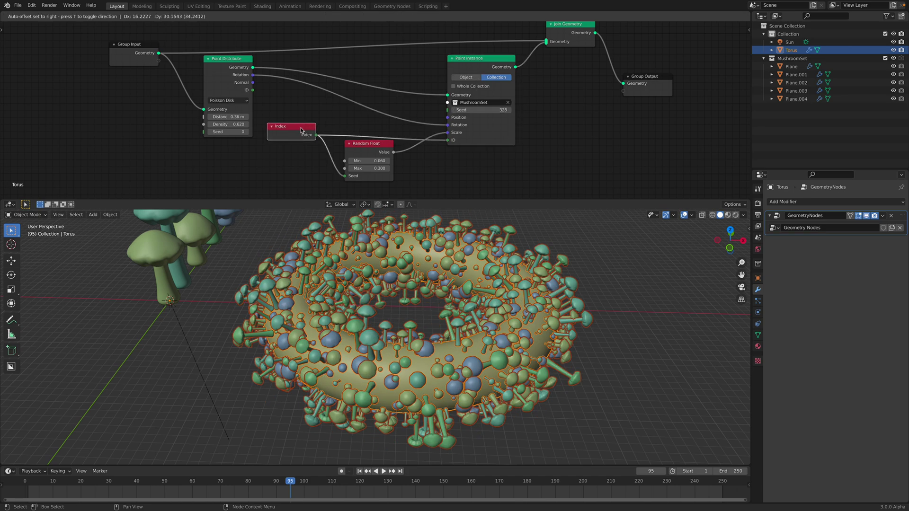
pyautogui.moveTo(375, 161); pyautogui.dragTo(355, 161)
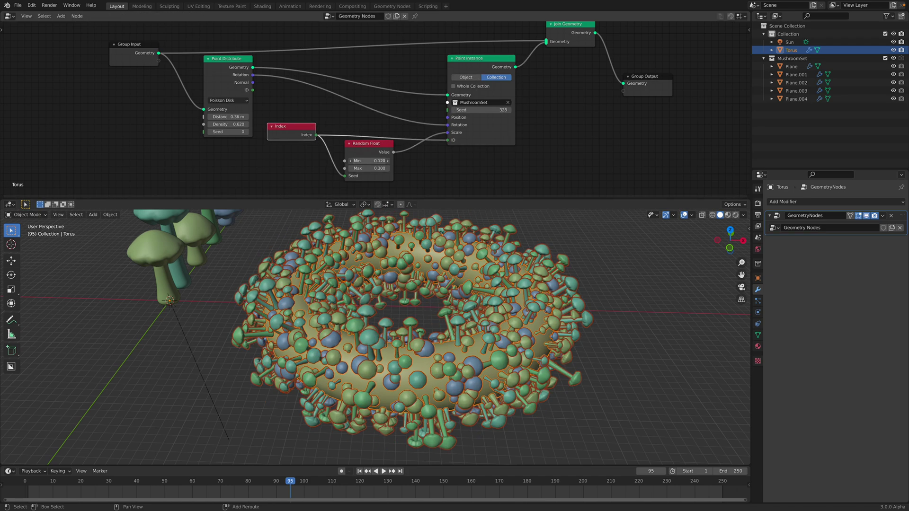
pyautogui.moveTo(373, 168)
pyautogui.mouseDown()
pyautogui.moveTo(398, 169)
pyautogui.moveTo(364, 169)
pyautogui.moveTo(373, 168)
pyautogui.mouseUp()
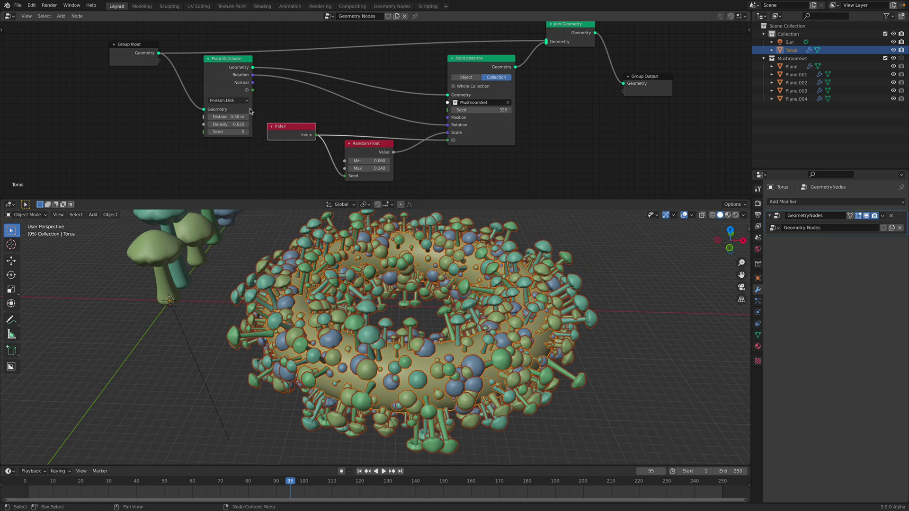
# Set the Point Distribute node's distance to 0.74 m and its density to 0.830.
pyautogui.moveTo(234, 115); pyautogui.dragTo(256, 125)
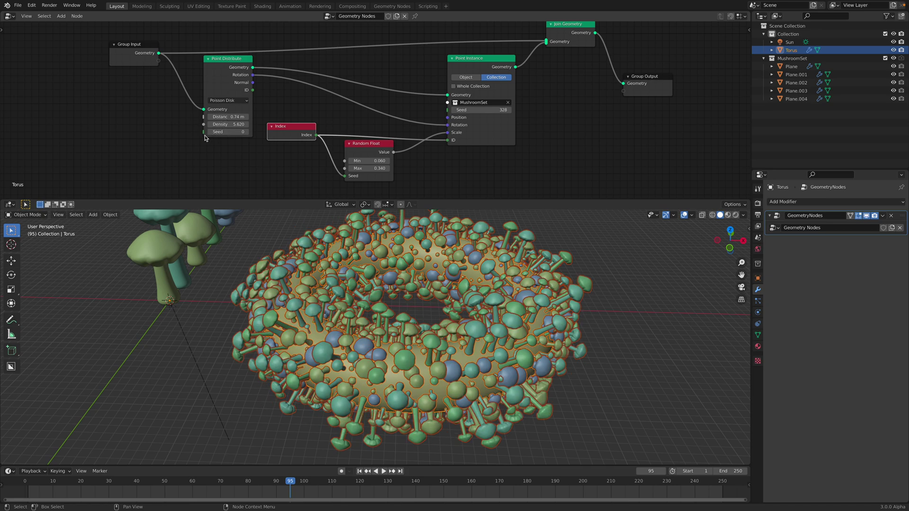
pyautogui.moveTo(246, 124); pyautogui.dragTo(229, 124)
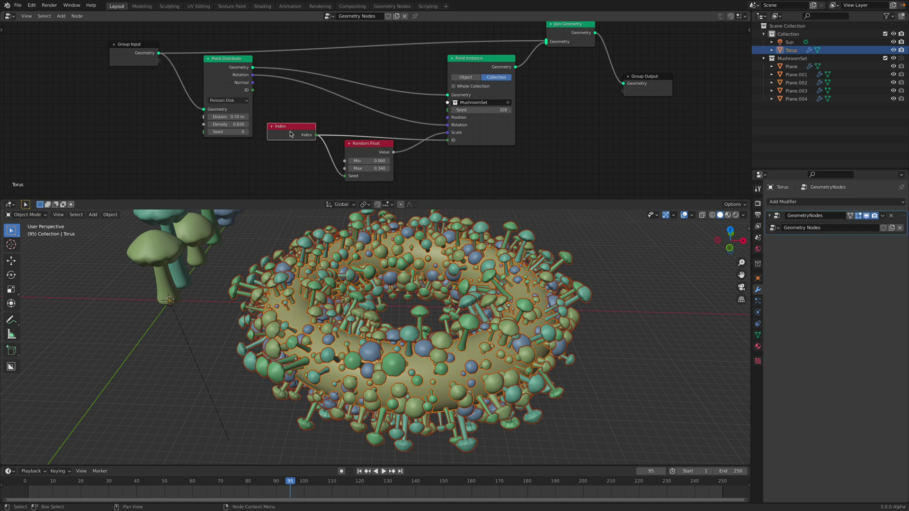
# Reposition the Join Geometry and Group Input nodes slightly to tidy the torus node tree.
pyautogui.scroll(-1, 450, 137)
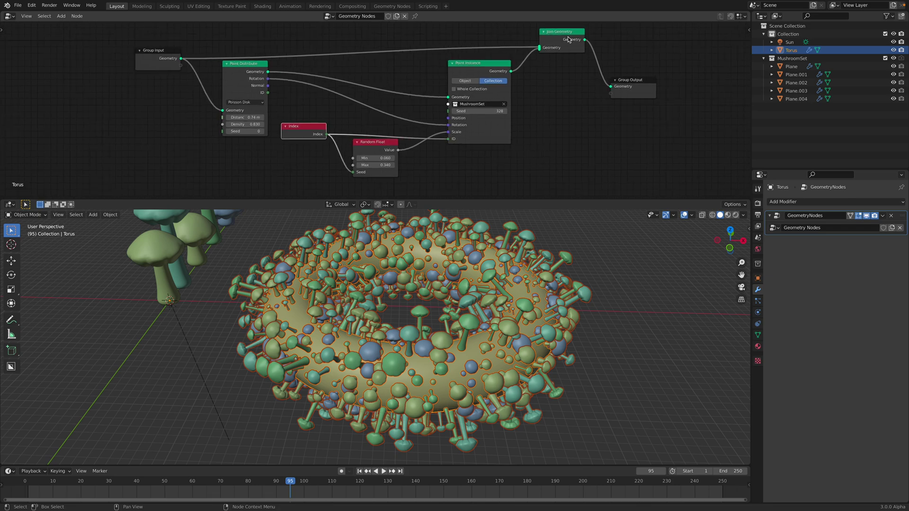
pyautogui.moveTo(568, 40); pyautogui.dragTo(562, 42)
pyautogui.moveTo(164, 62); pyautogui.dragTo(159, 54)
# Select the blue mushroom, Plane.004, to display its Mushroom node tree.
pyautogui.moveTo(474, 266); pyautogui.dragTo(474, 294, button='middle')
pyautogui.keyDown('shift'); pyautogui.moveTo(375, 285); pyautogui.dragTo(478, 315, button='middle'); pyautogui.keyUp('shift')
pyautogui.keyDown('shift'); pyautogui.moveTo(295, 232); pyautogui.dragTo(402, 276, button='middle'); pyautogui.keyUp('shift')
pyautogui.click(407, 265)
pyautogui.moveTo(352, 311); pyautogui.dragTo(291, 336, button='middle')
pyautogui.click(291, 336)
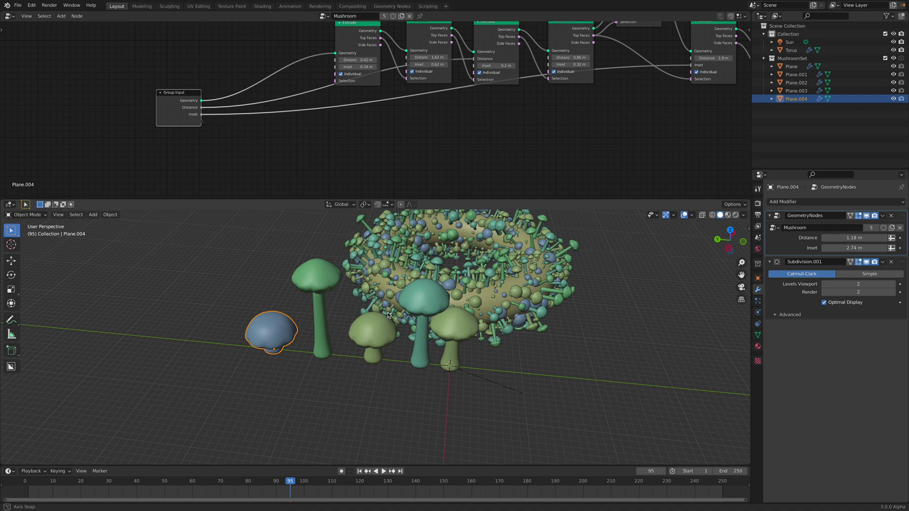
# Hide the torus so only the source mushrooms remain in the viewport.
pyautogui.moveTo(388, 315); pyautogui.dragTo(379, 325, button='middle')
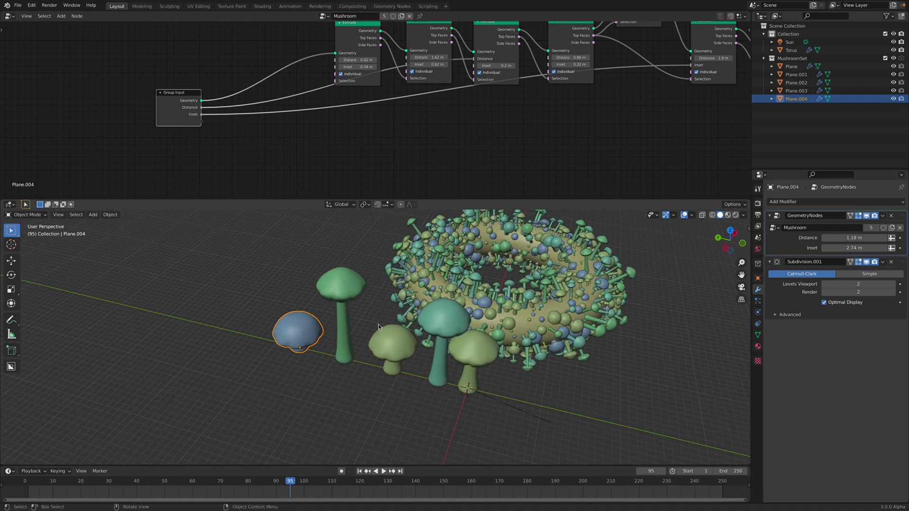
pyautogui.click(547, 311)
pyautogui.press('h')
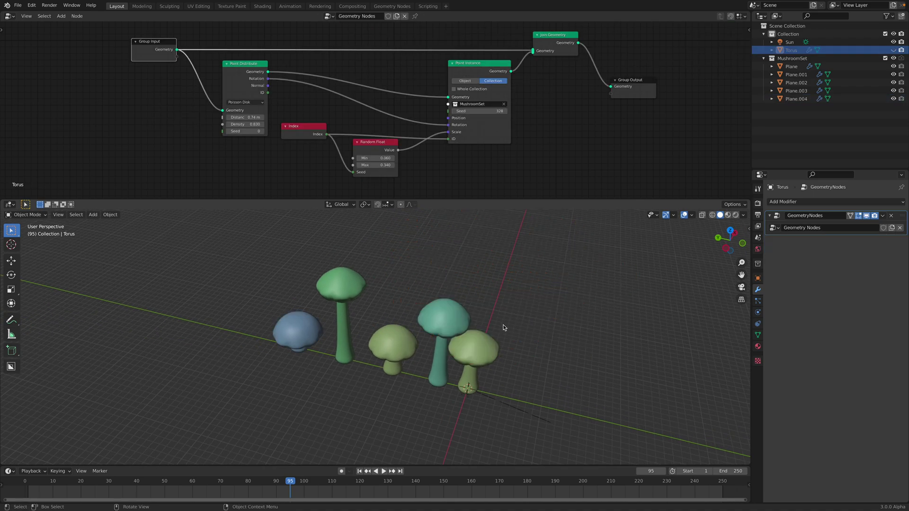
# Move the teal mushroom, Plane.001, along the Y axis away from the olive mushroom at the origin.
pyautogui.moveTo(506, 328); pyautogui.dragTo(559, 338, button='middle')
pyautogui.click(559, 343)
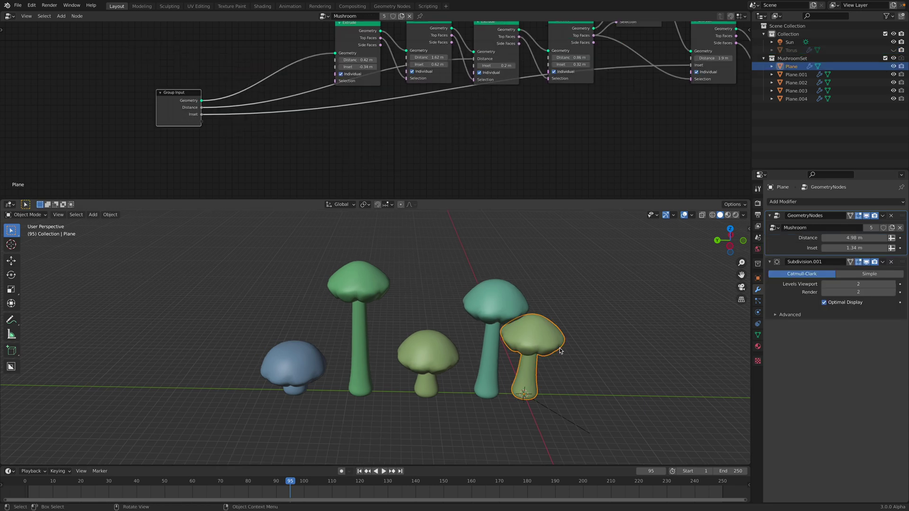
pyautogui.click(499, 313)
pyautogui.press('g')
pyautogui.press('y')
pyautogui.click(487, 333)
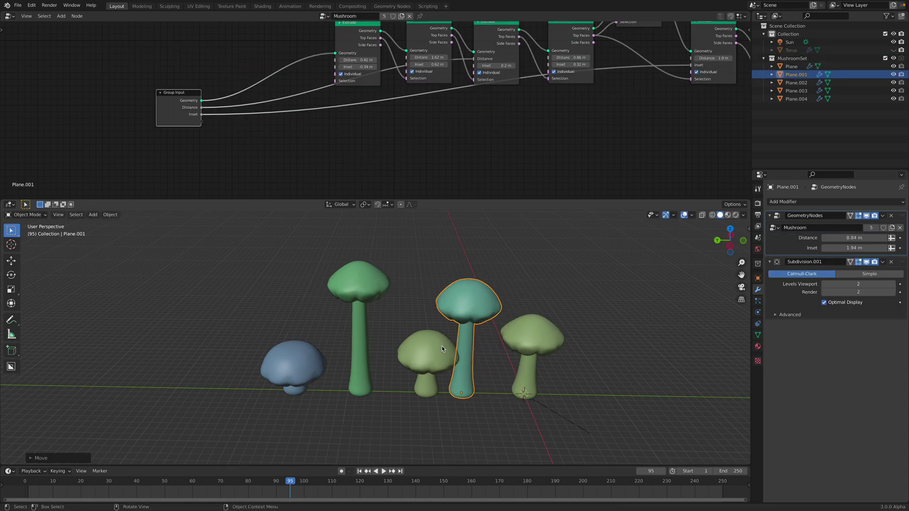
# Move the short olive mushroom along the Y axis away from the teal mushroom.
pyautogui.click(441, 346)
pyautogui.press('g')
pyautogui.press('y')
pyautogui.click(419, 346)
# Select the mushroom at the origin and enlarge the node editor to show its whole Mushroom node tree.
pyautogui.click(528, 338)
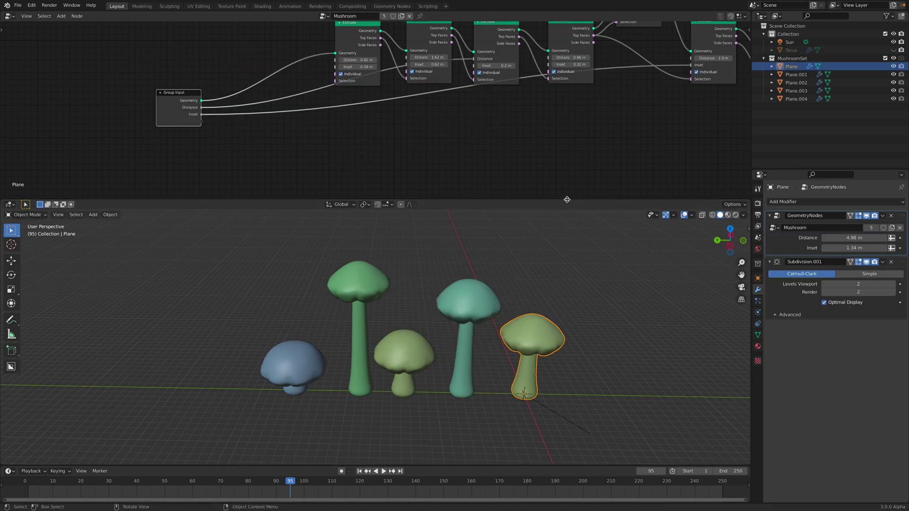
pyautogui.moveTo(567, 200); pyautogui.dragTo(566, 300)
pyautogui.scroll(-4, 451, 229)
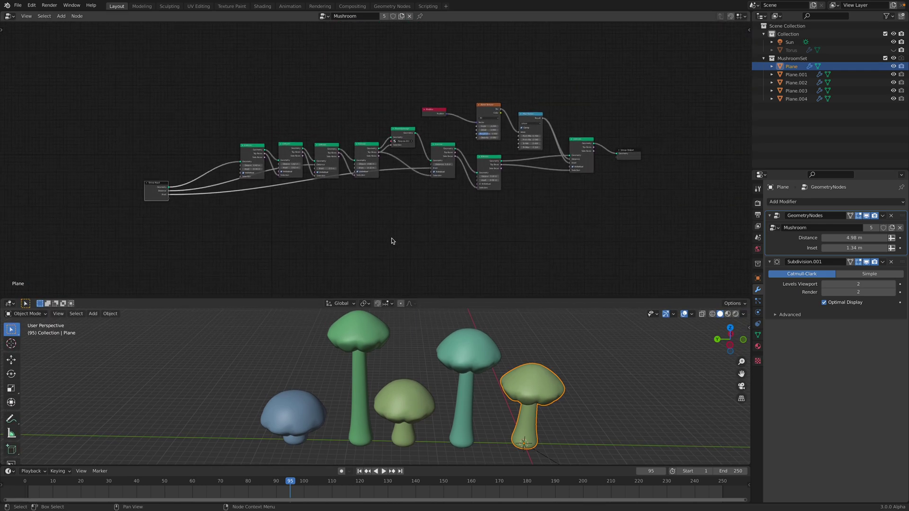
pyautogui.scroll(2, 415, 223)
# Reposition the Group Output, Group Input and first Extrude nodes in the Mushroom node tree.
pyautogui.moveTo(711, 151); pyautogui.dragTo(699, 158)
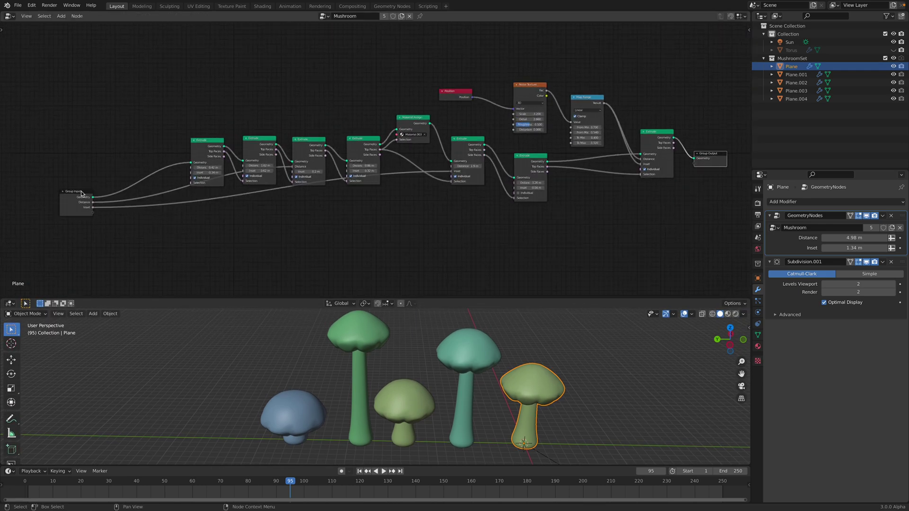
pyautogui.moveTo(82, 193); pyautogui.dragTo(116, 176)
pyautogui.scroll(1, 116, 176)
pyautogui.moveTo(174, 145); pyautogui.dragTo(149, 136)
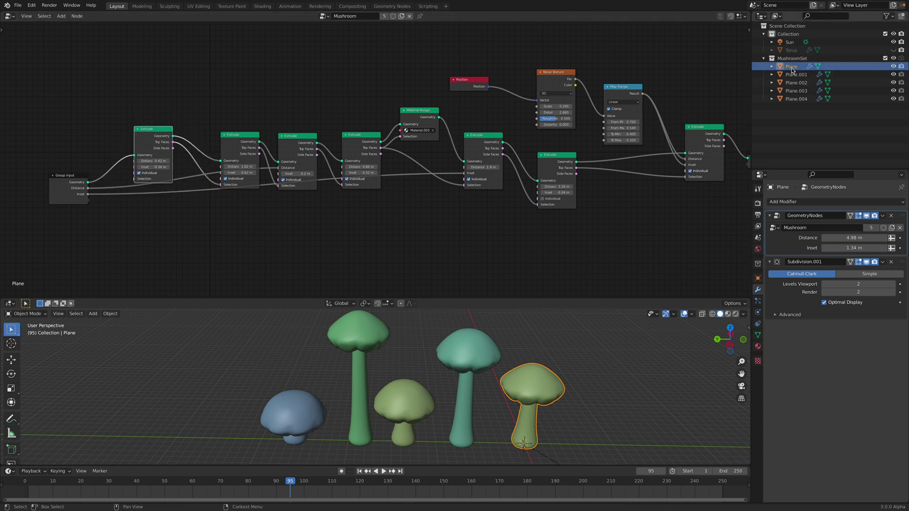
# Arrange the first four Extrude nodes in an even row above the Group Input connections.
pyautogui.scroll(-1, 351, 161)
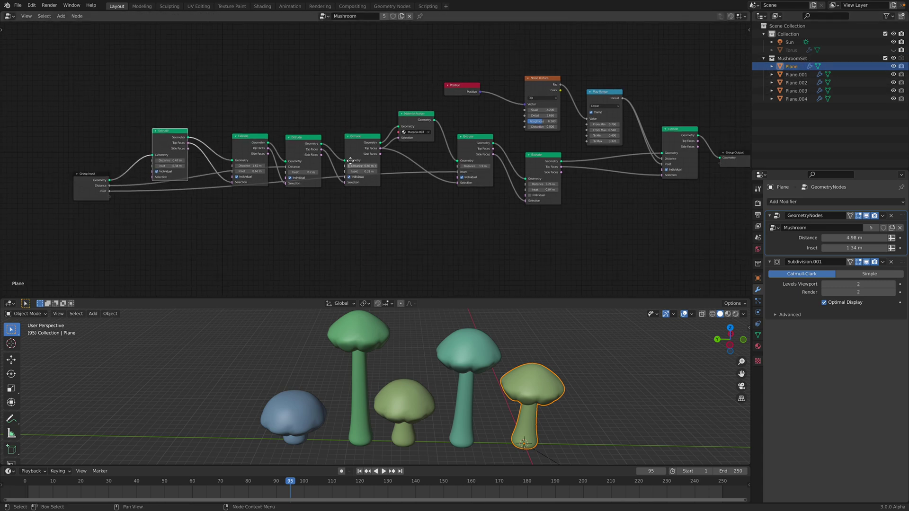
pyautogui.moveTo(351, 161); pyautogui.dragTo(361, 150, button='middle')
pyautogui.moveTo(178, 129); pyautogui.dragTo(176, 119)
pyautogui.scroll(2, 176, 128)
pyautogui.moveTo(291, 131); pyautogui.dragTo(265, 114)
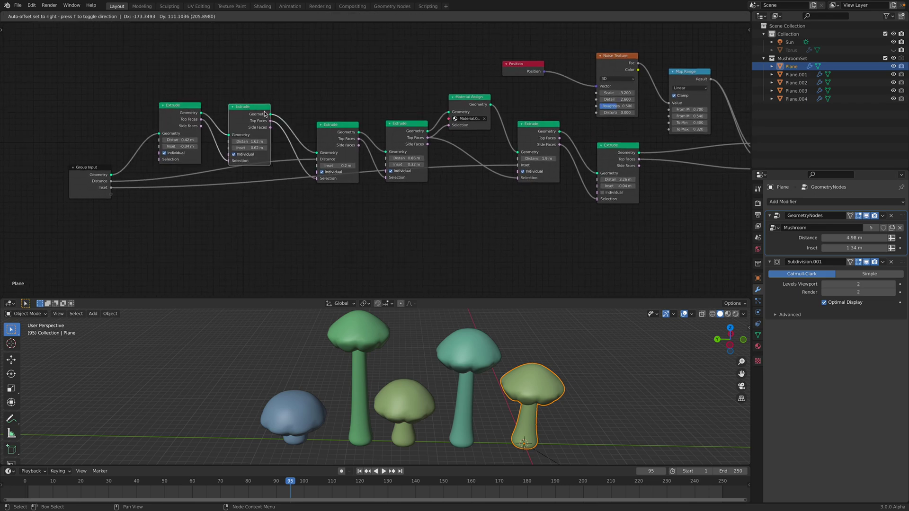
pyautogui.moveTo(339, 135); pyautogui.dragTo(310, 113)
pyautogui.moveTo(391, 123); pyautogui.dragTo(361, 102)
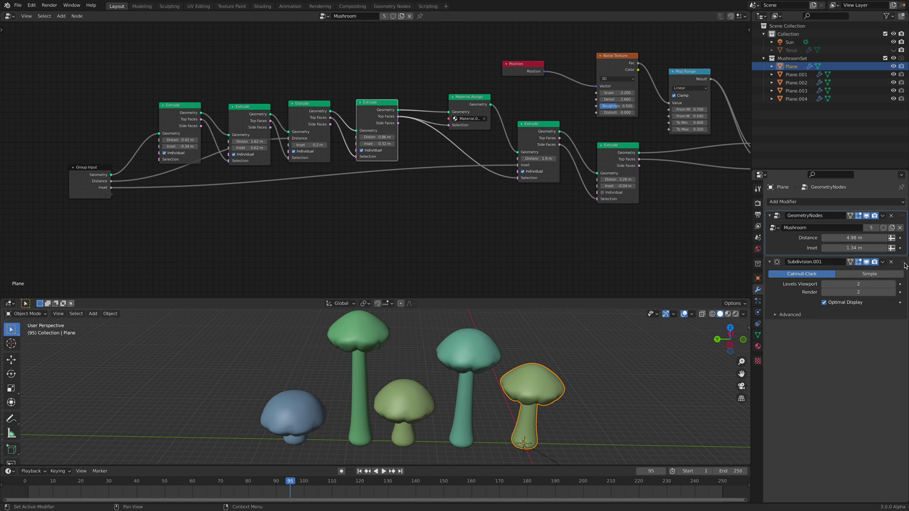
# Place the Subdivision modifier above GeometryNodes on the mushroom, and restore the original modifier order.
pyautogui.moveTo(906, 265); pyautogui.dragTo(905, 215)
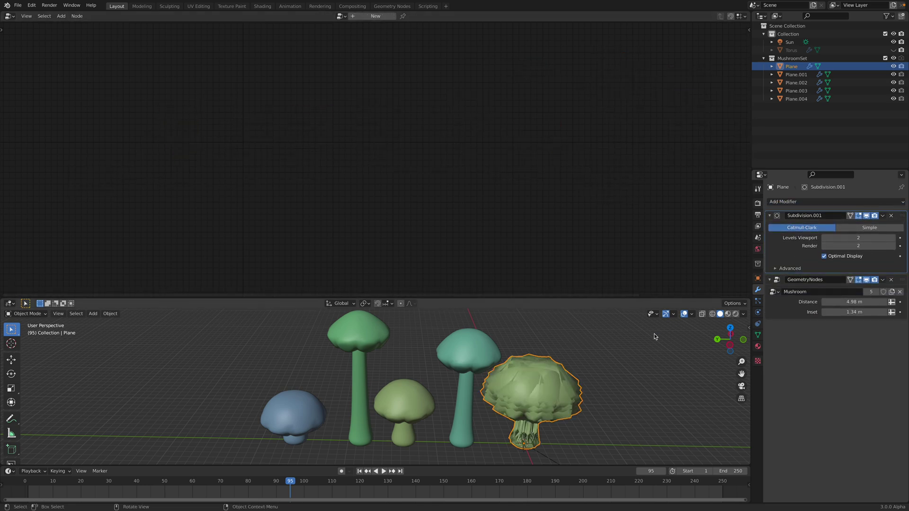
pyautogui.moveTo(905, 283); pyautogui.dragTo(905, 216)
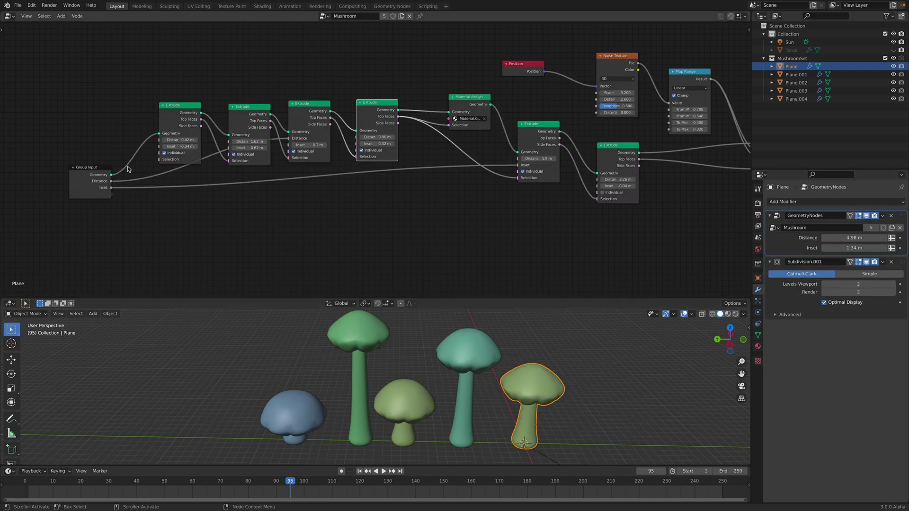
# Set the first Extrude node's distance to 0.74 m and inset to -0.16 m, then raise the second Extrude node and lower the third.
pyautogui.scroll(2, 144, 166)
pyautogui.moveTo(173, 156); pyautogui.dragTo(291, 174, button='middle')
pyautogui.scroll(1, 332, 181)
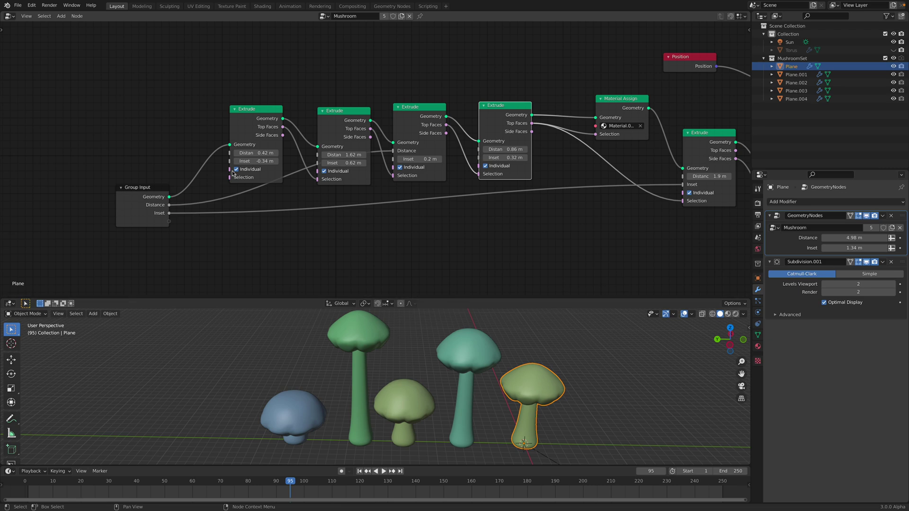
pyautogui.moveTo(263, 151); pyautogui.dragTo(238, 158)
pyautogui.moveTo(266, 161); pyautogui.dragTo(243, 152, button='middle')
pyautogui.moveTo(318, 101); pyautogui.dragTo(318, 62)
pyautogui.moveTo(386, 102)
pyautogui.mouseDown()
pyautogui.moveTo(381, 74)
pyautogui.moveTo(384, 115)
pyautogui.mouseUp()
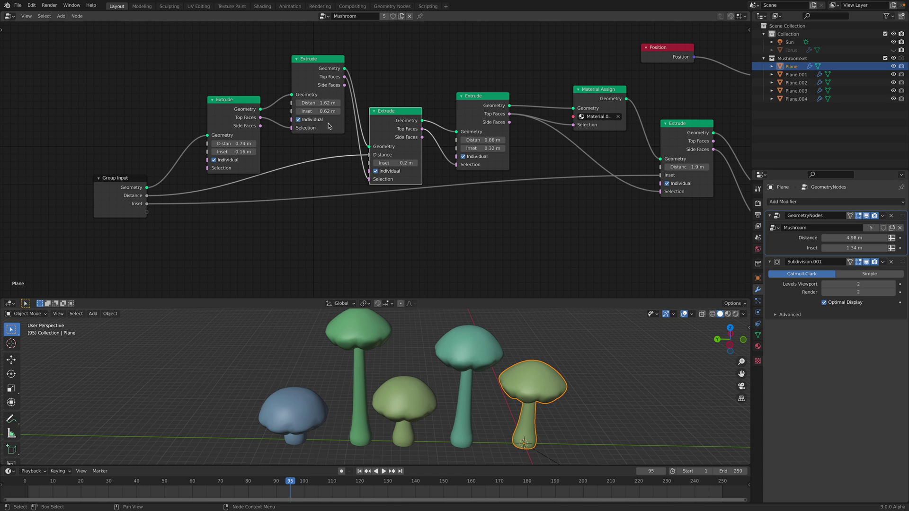
# Move the first Extrude node up slightly and set the second Extrude node's distance to 1.76 m.
pyautogui.moveTo(225, 119); pyautogui.dragTo(212, 97)
pyautogui.scroll(2, 263, 133)
pyautogui.scroll(-1, 242, 106)
pyautogui.moveTo(294, 112); pyautogui.dragTo(264, 113, button='middle')
pyautogui.moveTo(306, 107)
pyautogui.mouseDown()
pyautogui.moveTo(322, 108)
pyautogui.moveTo(298, 108)
pyautogui.moveTo(311, 108)
pyautogui.mouseUp()
pyautogui.keyDown('shift'); pyautogui.moveTo(411, 356); pyautogui.dragTo(385, 362, button='middle'); pyautogui.keyUp('shift')
pyautogui.scroll(-1, 375, 197)
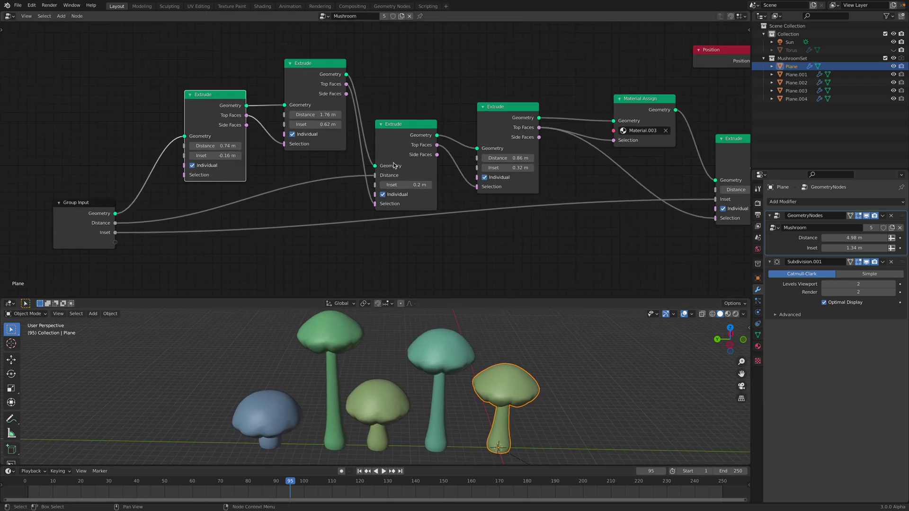
# Set the third Extrude node's inset to 0.4 m, and the fourth's distance to 1.66 m and inset to 0.6 m.
pyautogui.moveTo(376, 176); pyautogui.dragTo(390, 177)
pyautogui.moveTo(420, 172); pyautogui.dragTo(365, 167, button='middle')
pyautogui.moveTo(423, 144); pyautogui.dragTo(442, 154)
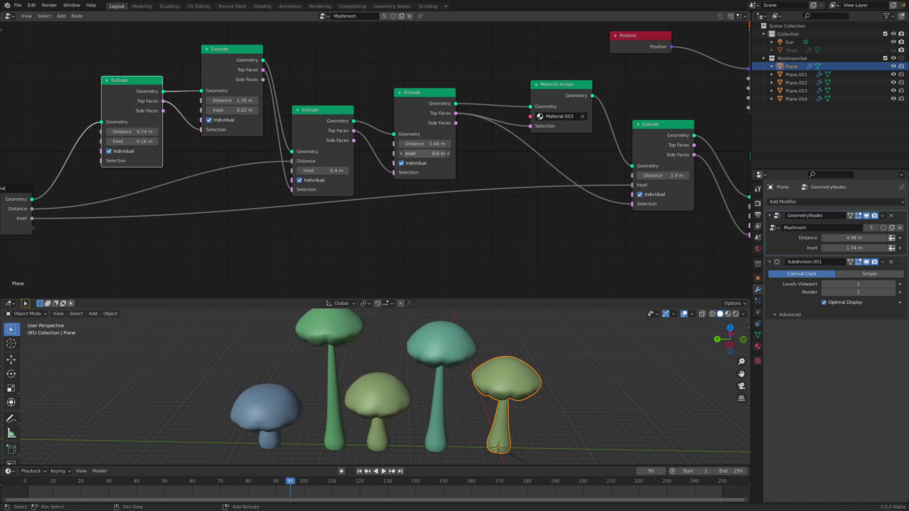
# Select the Group Input node and set the GeometryNodes modifier's Distance to 4.18 m and Inset to 1.36 m.
pyautogui.moveTo(310, 173); pyautogui.dragTo(360, 158, button='middle')
pyautogui.scroll(-1, 360, 159)
pyautogui.moveTo(88, 190); pyautogui.dragTo(90, 193)
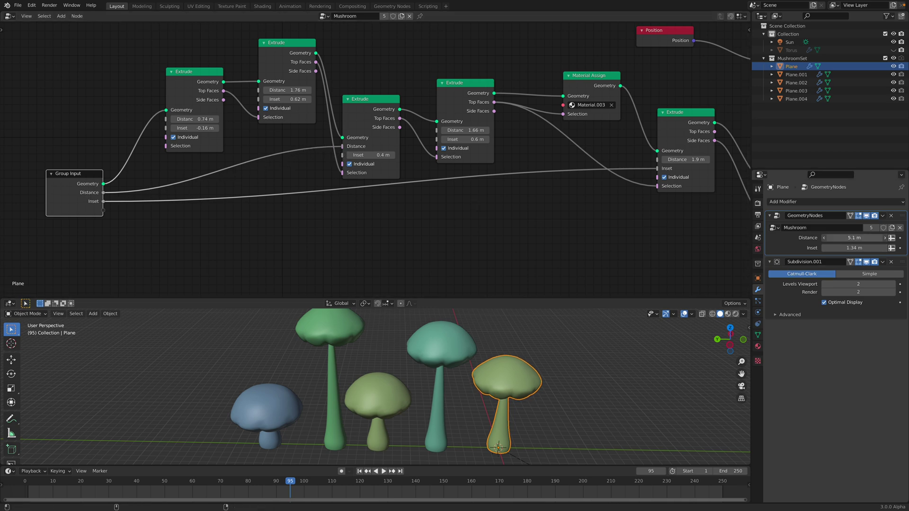
pyautogui.moveTo(855, 238)
pyautogui.mouseDown()
pyautogui.moveTo(834, 238)
pyautogui.moveTo(874, 248)
pyautogui.moveTo(853, 248)
pyautogui.mouseUp()
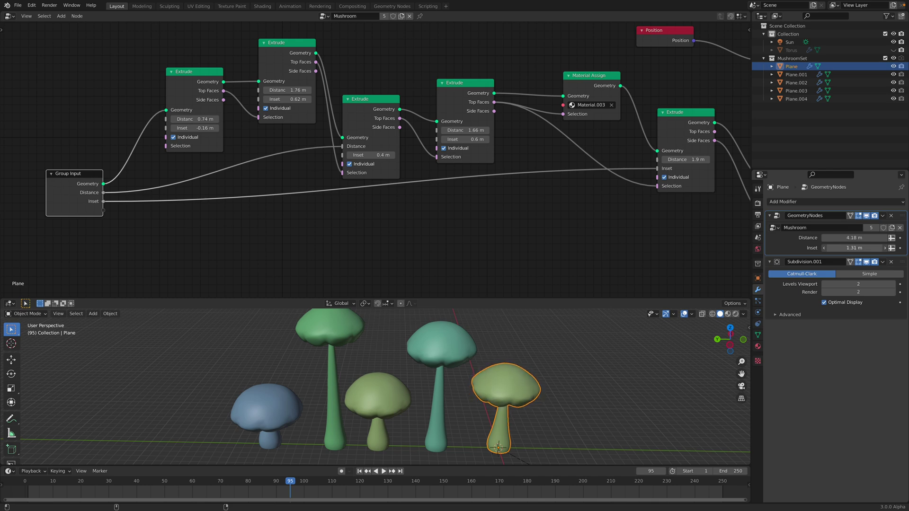
pyautogui.moveTo(540, 355); pyautogui.dragTo(536, 343, button='middle')
pyautogui.keyDown('shift'); pyautogui.moveTo(526, 301); pyautogui.dragTo(496, 327, button='middle'); pyautogui.keyUp('shift')
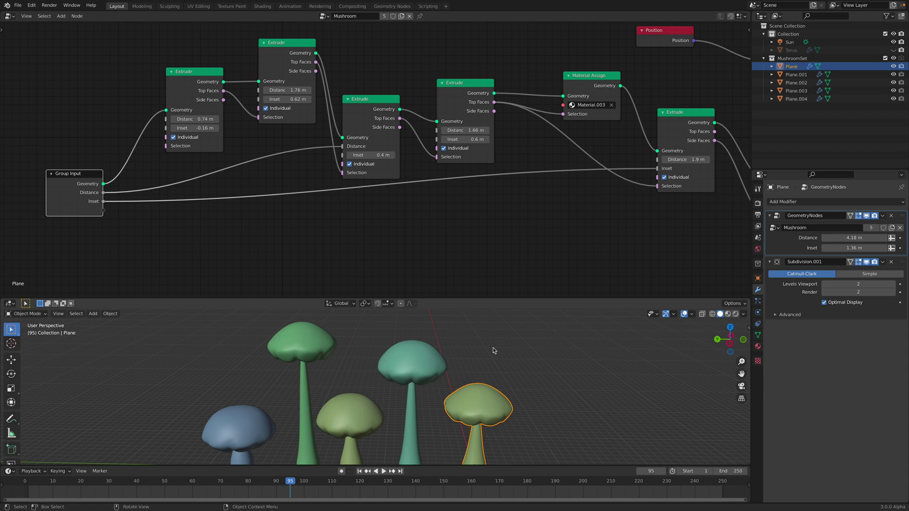
# Move the third and fourth Extrude nodes closer together in the Mushroom node tree.
pyautogui.scroll(-1, 493, 350)
pyautogui.moveTo(489, 209); pyautogui.dragTo(374, 215, button='middle')
pyautogui.moveTo(442, 165); pyautogui.dragTo(362, 169, button='middle')
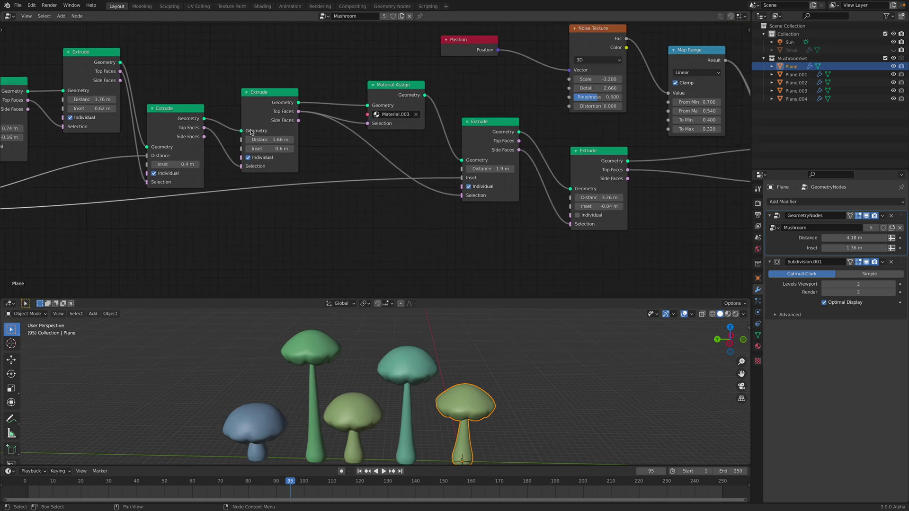
pyautogui.moveTo(267, 92)
pyautogui.mouseDown()
pyautogui.moveTo(271, 77)
pyautogui.moveTo(257, 101)
pyautogui.mouseUp()
pyautogui.moveTo(224, 105); pyautogui.dragTo(298, 110, button='middle')
pyautogui.moveTo(221, 115); pyautogui.dragTo(229, 103)
# Set the distance of the Extrude node following Material Assign to 0.8 m.
pyautogui.keyDown('ctrl'); pyautogui.hscroll(8, 408, 133); pyautogui.keyUp('ctrl')
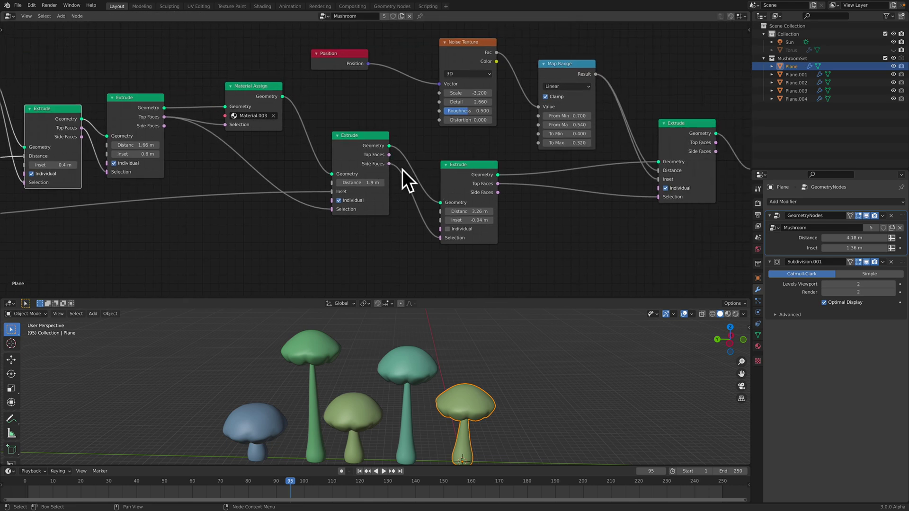
pyautogui.scroll(1, 394, 156)
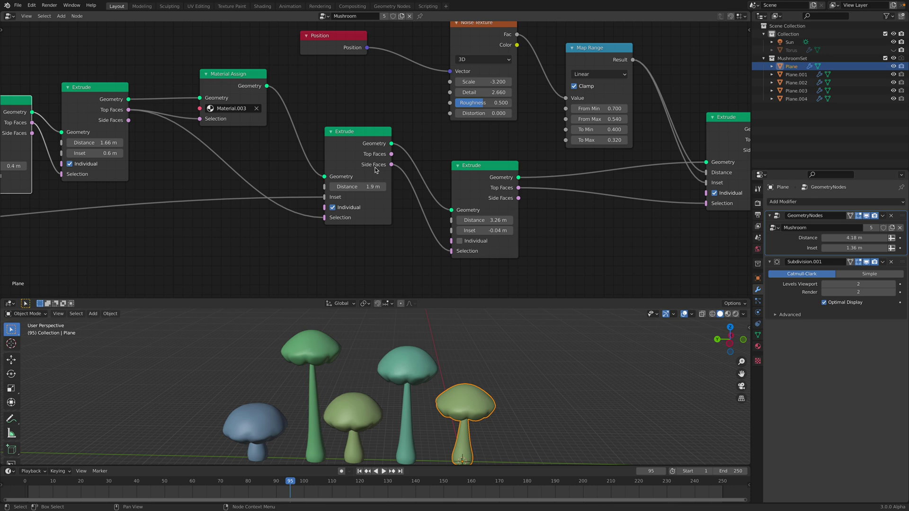
pyautogui.moveTo(375, 184); pyautogui.dragTo(348, 184)
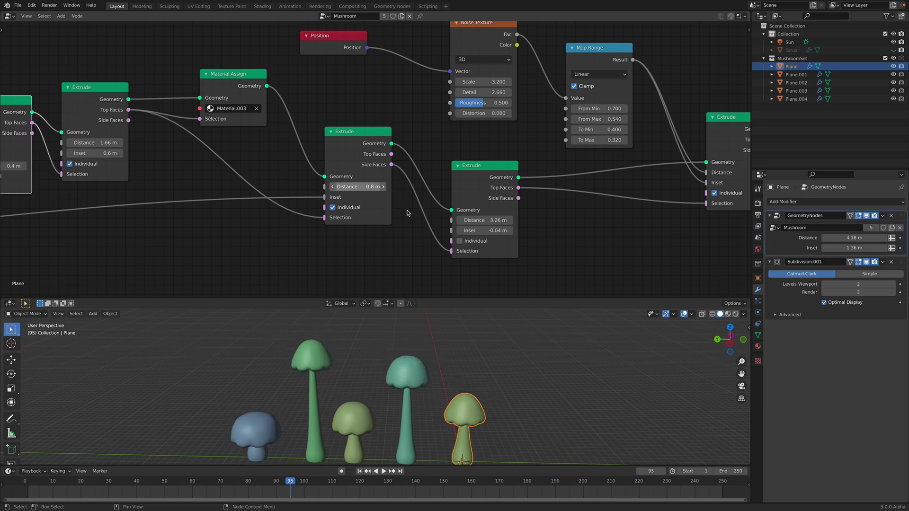
# Try a 4.46 m distance and individual extrusion on the sixth Extrude node, and undo the Individual option.
pyautogui.moveTo(407, 213); pyautogui.dragTo(381, 195, button='middle')
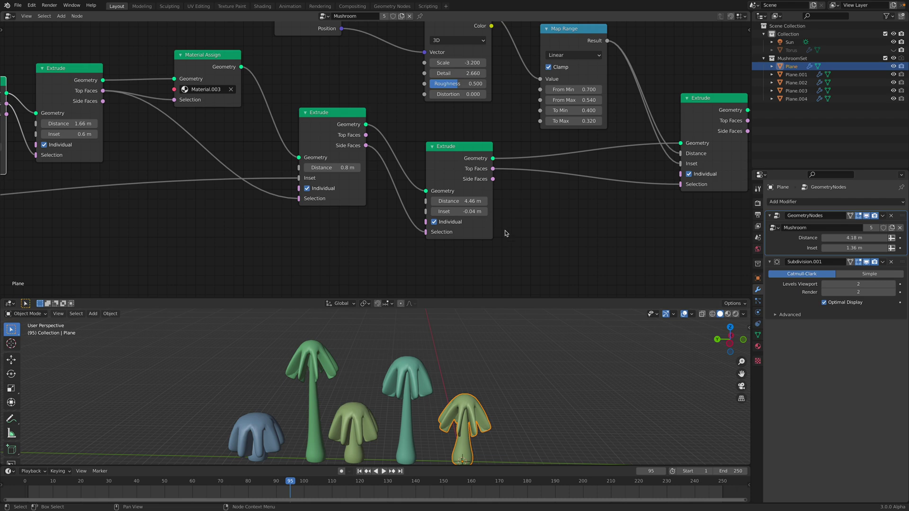
pyautogui.moveTo(471, 214)
pyautogui.mouseDown()
pyautogui.moveTo(611, 214)
pyautogui.moveTo(471, 214)
pyautogui.mouseUp()
pyautogui.moveTo(511, 219); pyautogui.dragTo(510, 209, button='middle')
pyautogui.hotkey('ctrl', 'z')
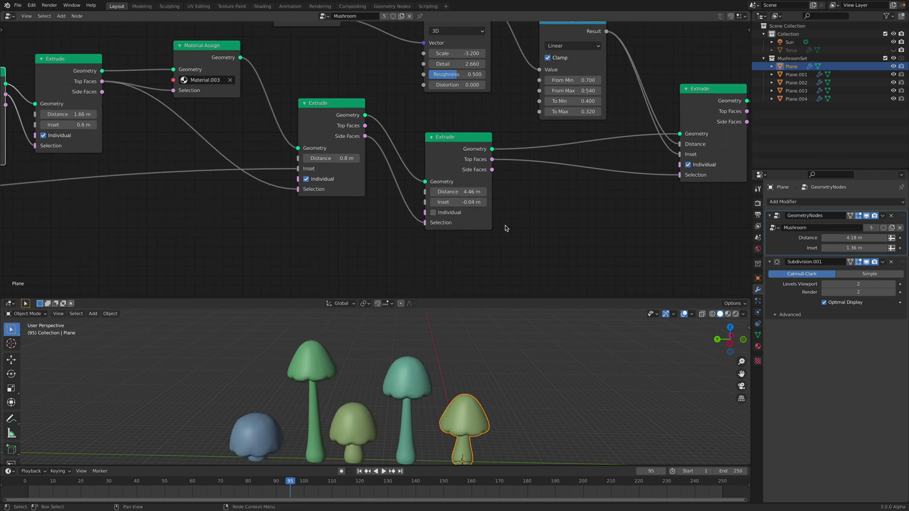
# Reposition the Position, Noise Texture, Map Range and last Extrude nodes to spread out the end of the tree.
pyautogui.moveTo(462, 333); pyautogui.dragTo(443, 342, button='middle')
pyautogui.moveTo(491, 241); pyautogui.dragTo(467, 231, button='middle')
pyautogui.moveTo(472, 197); pyautogui.dragTo(412, 237, button='middle')
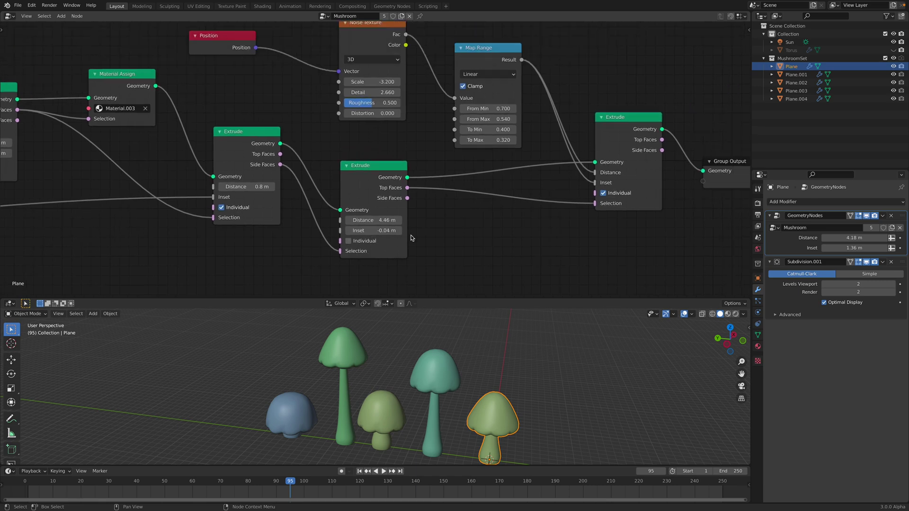
pyautogui.scroll(-2, 408, 232)
pyautogui.moveTo(251, 65); pyautogui.dragTo(264, 86, button='middle')
pyautogui.moveTo(264, 86); pyautogui.dragTo(274, 53)
pyautogui.moveTo(375, 73); pyautogui.dragTo(377, 60)
pyautogui.moveTo(436, 98); pyautogui.dragTo(398, 114, button='middle')
pyautogui.moveTo(445, 112); pyautogui.dragTo(452, 90)
pyautogui.moveTo(563, 171); pyautogui.dragTo(568, 168)
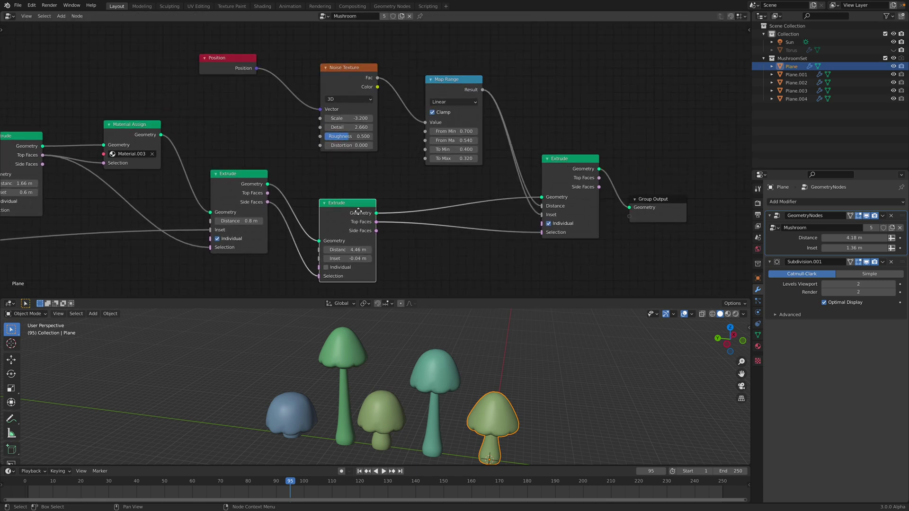
# Move the sixth Extrude node toward the last one, set its distance to 4.36 m, and nudge the last Extrude node.
pyautogui.moveTo(346, 211); pyautogui.dragTo(377, 202)
pyautogui.moveTo(374, 241)
pyautogui.mouseDown()
pyautogui.moveTo(386, 241)
pyautogui.moveTo(365, 241)
pyautogui.mouseUp()
pyautogui.moveTo(577, 190); pyautogui.dragTo(524, 192, button='middle')
pyautogui.moveTo(524, 191); pyautogui.dragTo(523, 187)
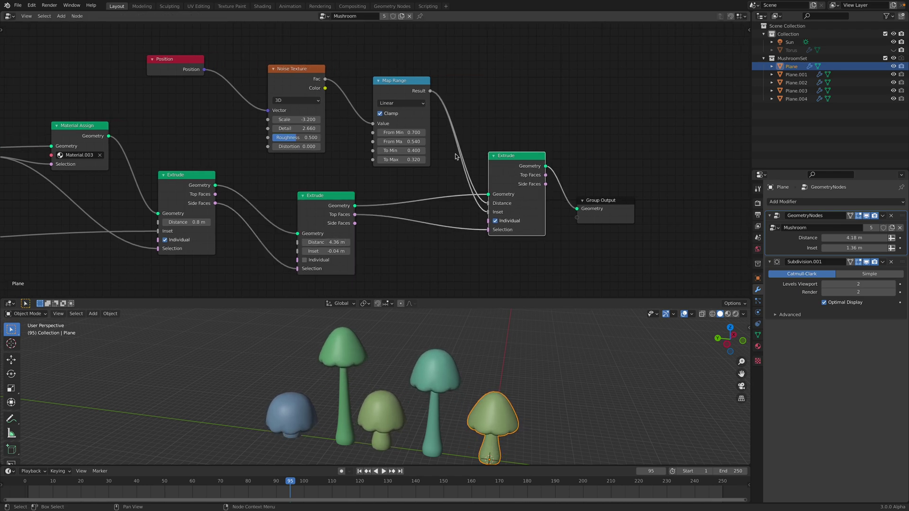
# Set the Noise Texture scale to 5.8 and the Map Range to From Min -0.62, From Max 0.32, To Min 0.32, To Max 0.58.
pyautogui.moveTo(291, 108); pyautogui.dragTo(284, 102)
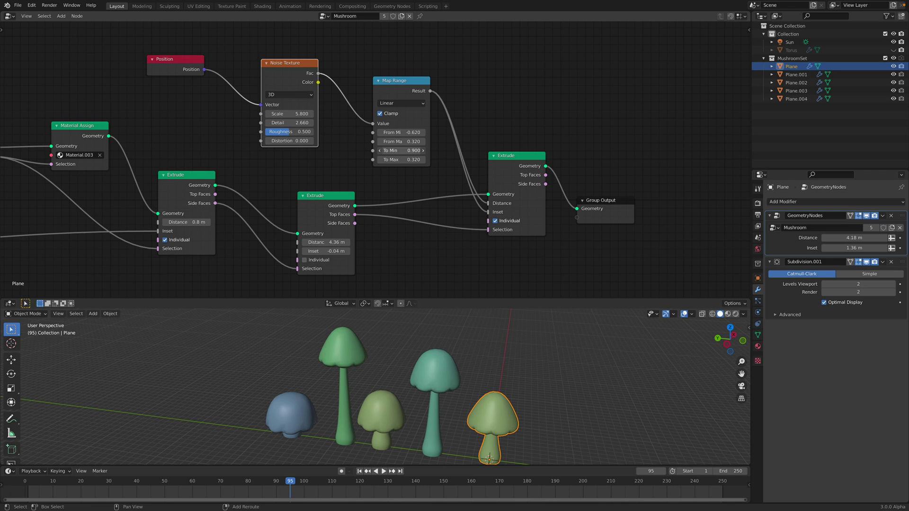
pyautogui.moveTo(411, 159); pyautogui.dragTo(421, 158)
pyautogui.scroll(-10, 493, 380)
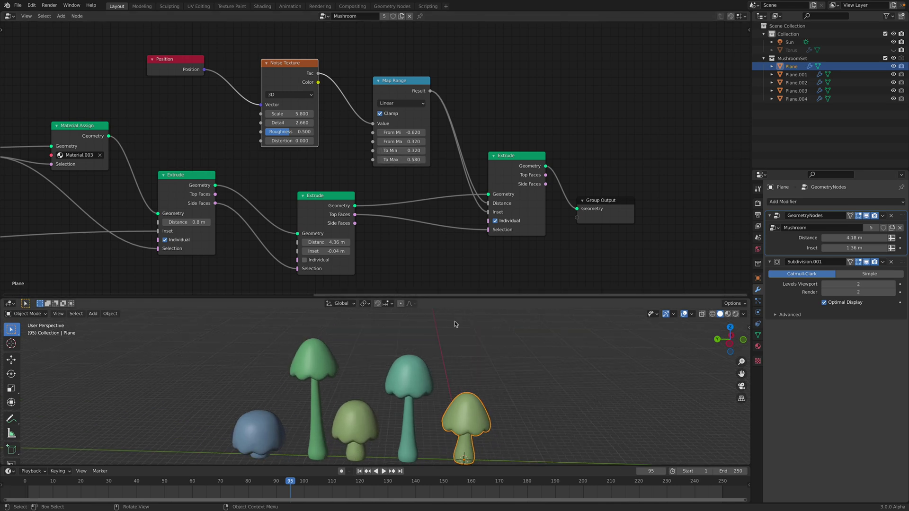
# Enlarge the 3D viewport by shrinking the node editor, and examine the mushrooms' cap shapes.
pyautogui.scroll(5, 493, 379)
pyautogui.moveTo(493, 380); pyautogui.dragTo(459, 348, button='middle')
pyautogui.scroll(2, 462, 410)
pyautogui.moveTo(496, 422); pyautogui.dragTo(499, 340, button='middle')
pyautogui.scroll(3, 499, 414)
pyautogui.moveTo(498, 300); pyautogui.dragTo(497, 186)
pyautogui.moveTo(467, 326)
pyautogui.keyDown('shift'); pyautogui.mouseDown(button='middle')
pyautogui.moveTo(505, 258)
pyautogui.moveTo(479, 318)
pyautogui.mouseUp(button='middle'); pyautogui.keyUp('shift')
# Show the whole Mushroom node tree together with the five mushrooms, and save the file.
pyautogui.scroll(-2, 479, 129)
pyautogui.moveTo(477, 129); pyautogui.dragTo(515, 101, button='middle')
pyautogui.scroll(-2, 521, 102)
pyautogui.moveTo(336, 135); pyautogui.dragTo(409, 121, button='middle')
pyautogui.scroll(-1, 156, 104)
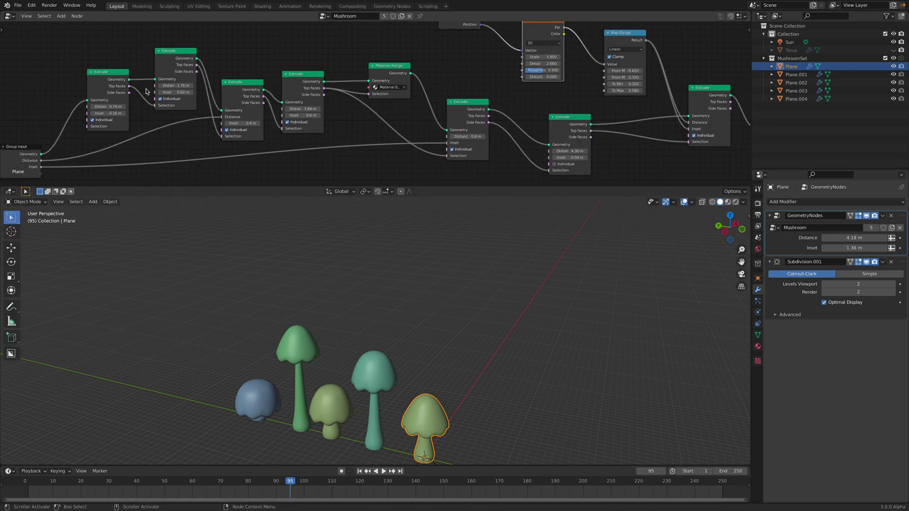
pyautogui.moveTo(165, 105); pyautogui.dragTo(227, 74, button='middle')
pyautogui.moveTo(417, 350)
pyautogui.mouseDown(button='middle')
pyautogui.moveTo(446, 349)
pyautogui.moveTo(490, 278)
pyautogui.moveTo(498, 293)
pyautogui.moveTo(514, 290)
pyautogui.mouseUp(button='middle')
pyautogui.hotkey('ctrl', 's')
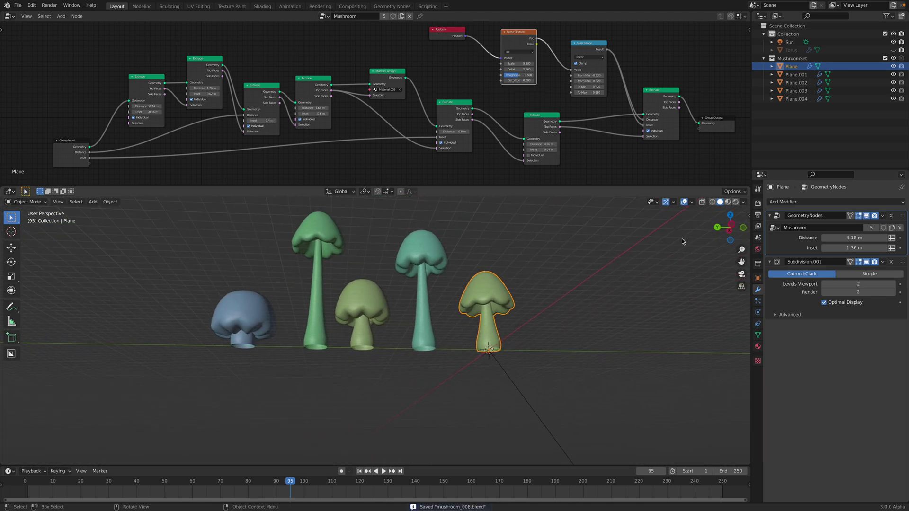
# Display the mushrooms in rendered shading and make the node editor taller.
pyautogui.press('z')
pyautogui.click(505, 331)
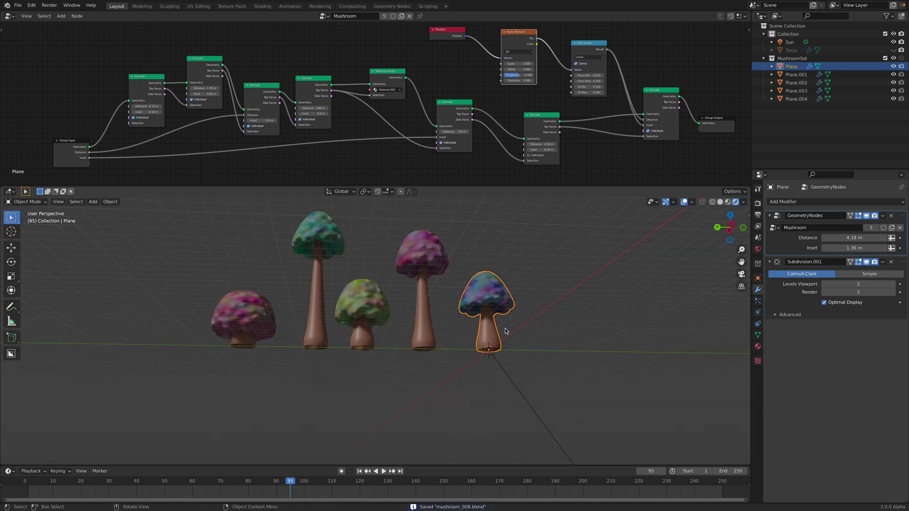
pyautogui.scroll(3, 502, 298)
pyautogui.moveTo(507, 306)
pyautogui.mouseDown(button='middle')
pyautogui.moveTo(567, 301)
pyautogui.moveTo(507, 329)
pyautogui.mouseUp(button='middle')
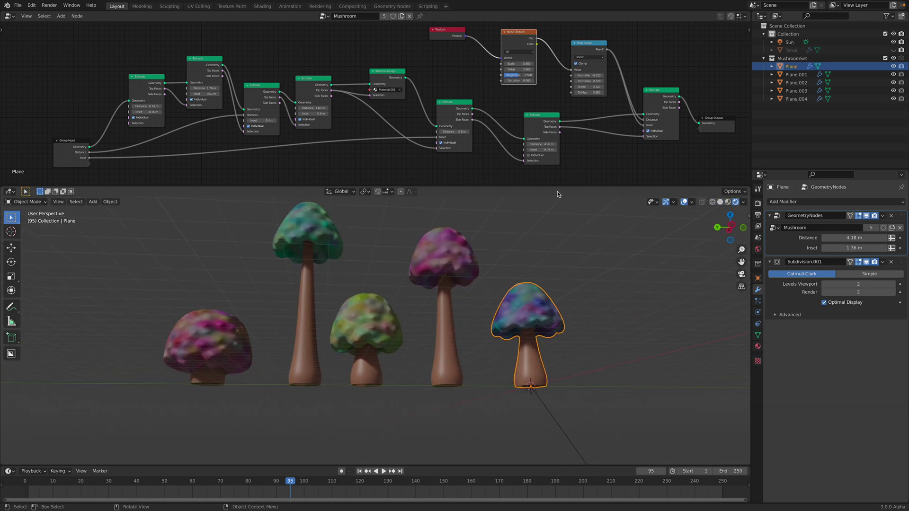
pyautogui.moveTo(557, 186); pyautogui.dragTo(555, 237)
pyautogui.moveTo(538, 186); pyautogui.dragTo(540, 167, button='middle')
# Change the base color of Material.001 to red, deselect the mushroom and save the file.
pyautogui.click(758, 346)
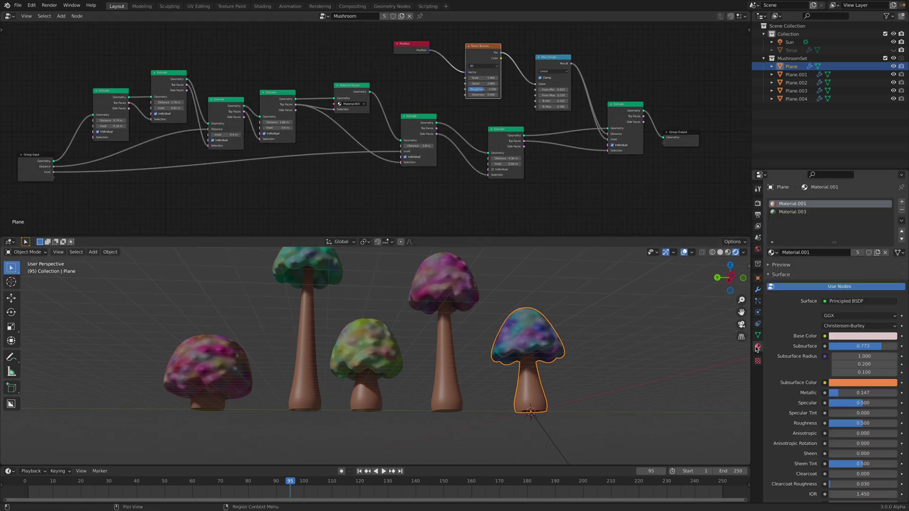
pyautogui.scroll(-2, 482, 323)
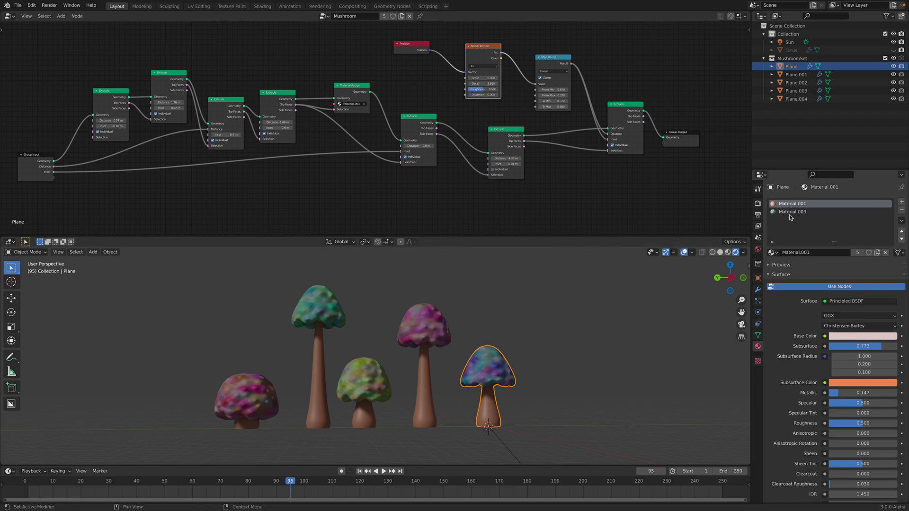
pyautogui.click(850, 336)
pyautogui.moveTo(855, 259)
pyautogui.mouseDown()
pyautogui.moveTo(857, 266)
pyautogui.moveTo(845, 263)
pyautogui.moveTo(854, 267)
pyautogui.mouseUp()
pyautogui.moveTo(539, 357); pyautogui.dragTo(534, 359, button='middle')
pyautogui.click(533, 359)
pyautogui.hotkey('ctrl', 's')
pyautogui.keyDown('shift'); pyautogui.moveTo(433, 361); pyautogui.dragTo(467, 334, button='middle'); pyautogui.keyUp('shift')
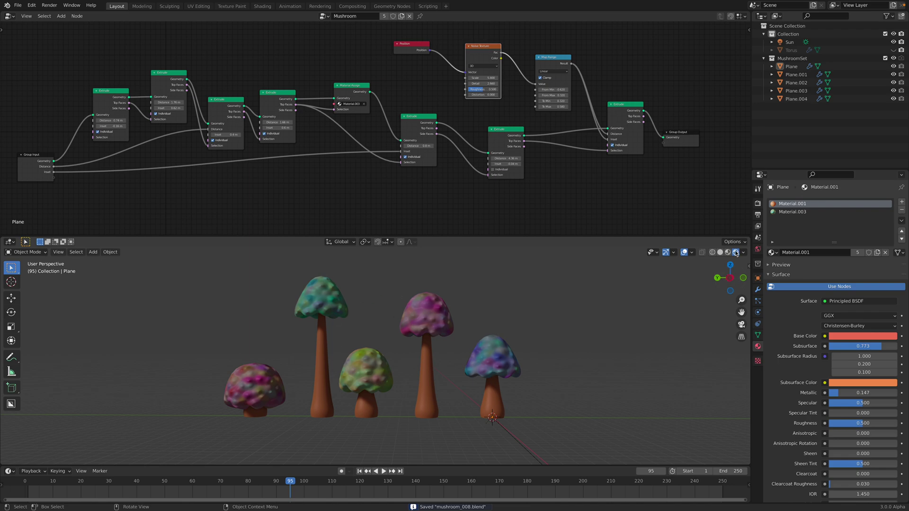
# Widen the node editor and 3D viewport slightly, and move the Material Assign node up a little.
pyautogui.moveTo(569, 195); pyautogui.dragTo(580, 196, button='middle')
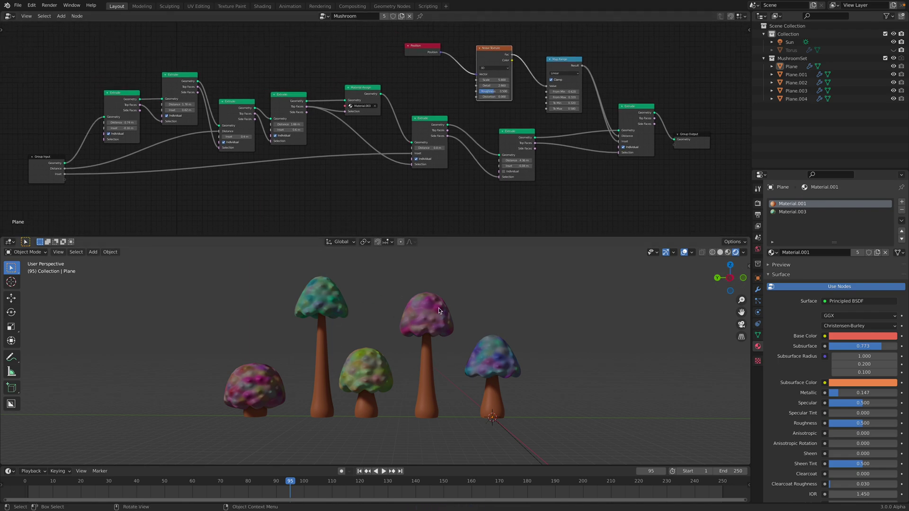
pyautogui.scroll(2, 455, 204)
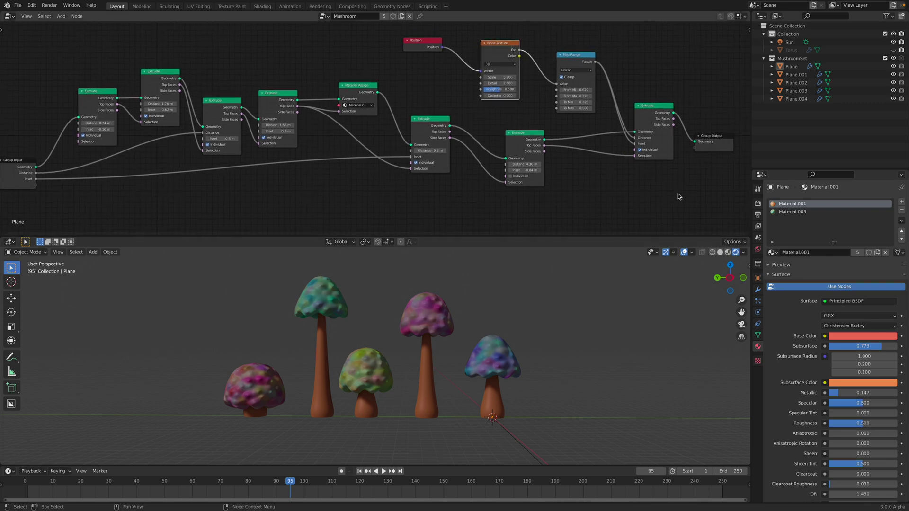
pyautogui.moveTo(752, 150); pyautogui.dragTo(767, 151)
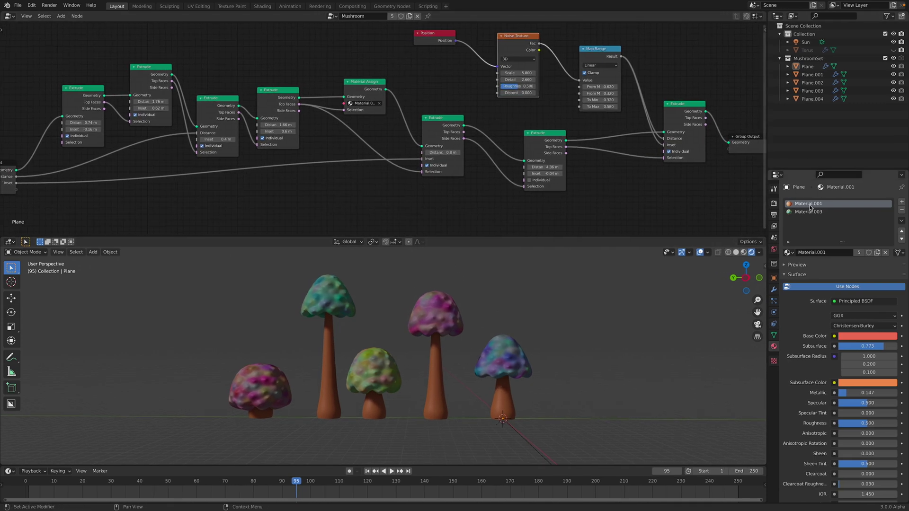
pyautogui.moveTo(479, 171); pyautogui.dragTo(503, 188, button='middle')
pyautogui.moveTo(262, 172); pyautogui.dragTo(287, 180, button='middle')
pyautogui.scroll(4, 373, 172)
pyautogui.moveTo(422, 101)
pyautogui.mouseDown()
pyautogui.moveTo(412, 78)
pyautogui.moveTo(444, 104)
pyautogui.moveTo(428, 90)
pyautogui.mouseUp()
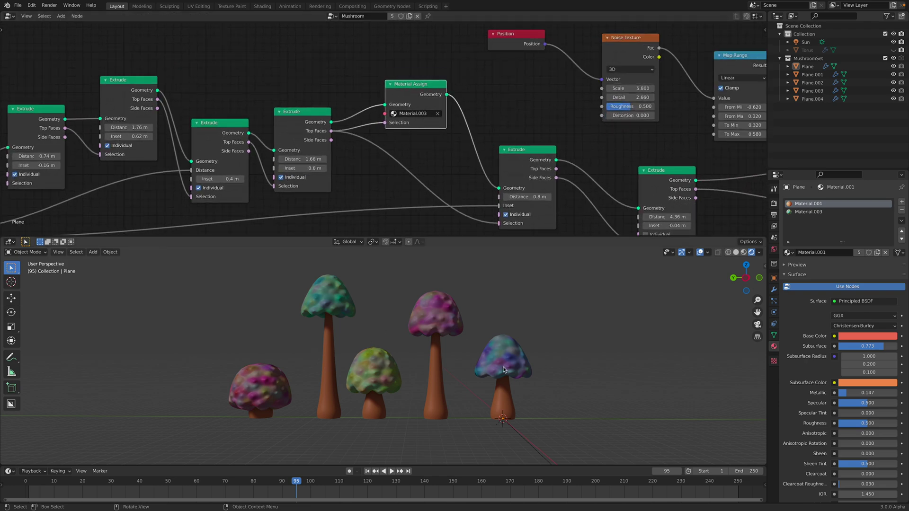
# Examine the rendered caps and switch the node editor to the Shader Editor for Material.001.
pyautogui.moveTo(504, 370); pyautogui.dragTo(475, 379, button='middle')
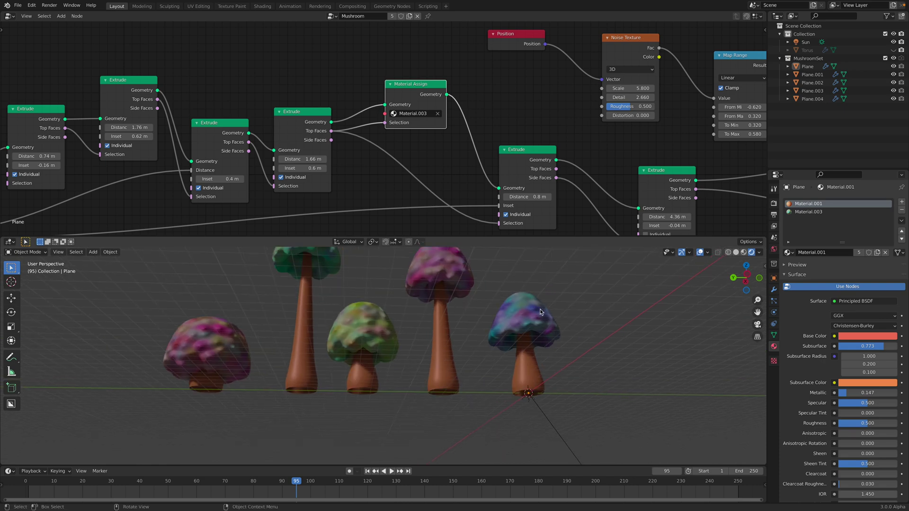
pyautogui.moveTo(529, 342); pyautogui.dragTo(501, 322, button='middle')
pyautogui.scroll(-1, 493, 337)
pyautogui.scroll(-1, 31, 41)
pyautogui.click(12, 19)
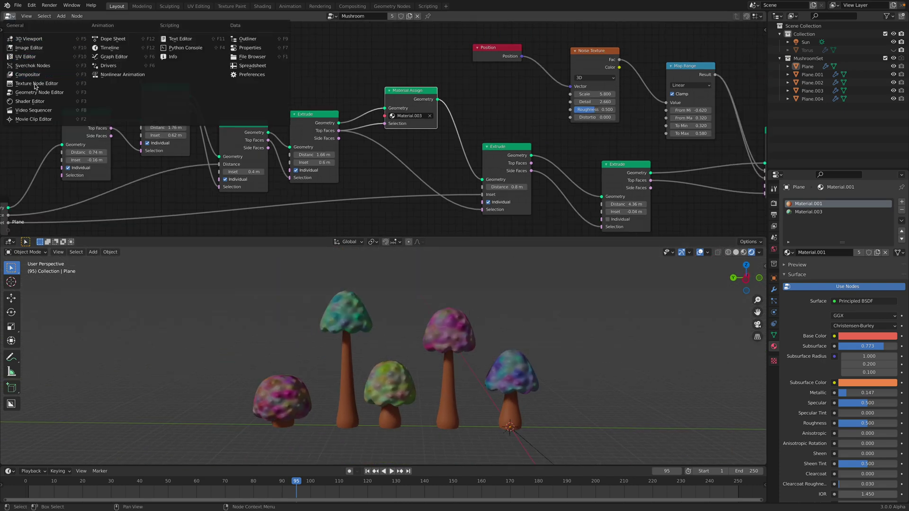
pyautogui.click(38, 98)
pyautogui.moveTo(435, 108); pyautogui.dragTo(437, 108, button='middle')
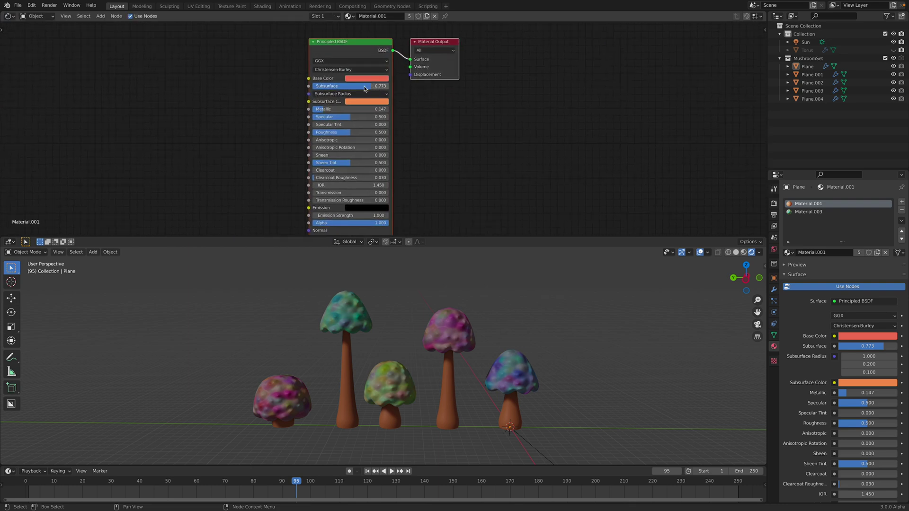
pyautogui.scroll(-1, 352, 68)
# Select the mushrooms in turn to compare the Material.001 and Material.003 shader nodes they share.
pyautogui.click(448, 360)
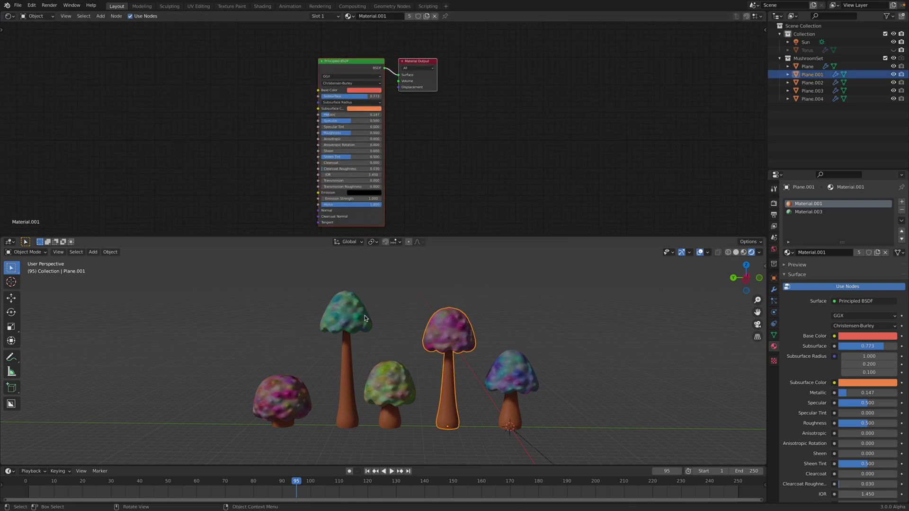
pyautogui.click(347, 370)
pyautogui.click(387, 376)
pyautogui.click(447, 355)
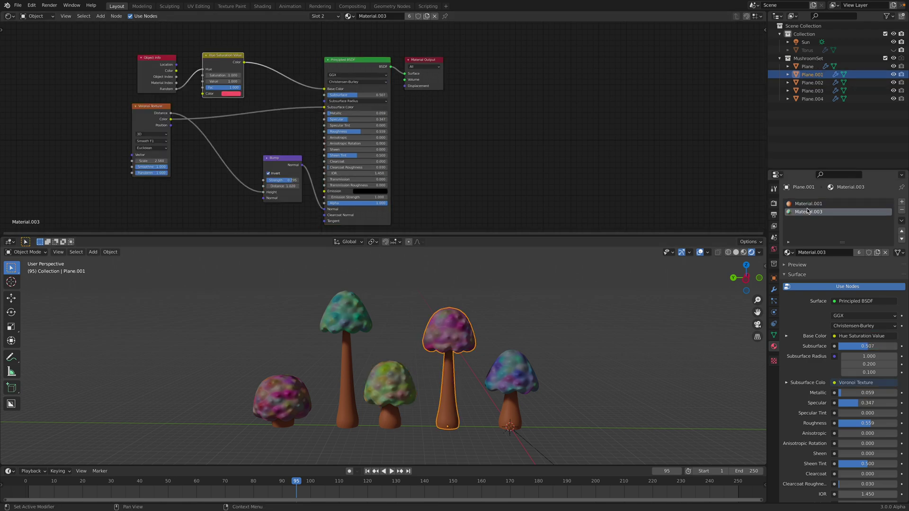
pyautogui.click(510, 371)
pyautogui.click(449, 348)
pyautogui.click(392, 379)
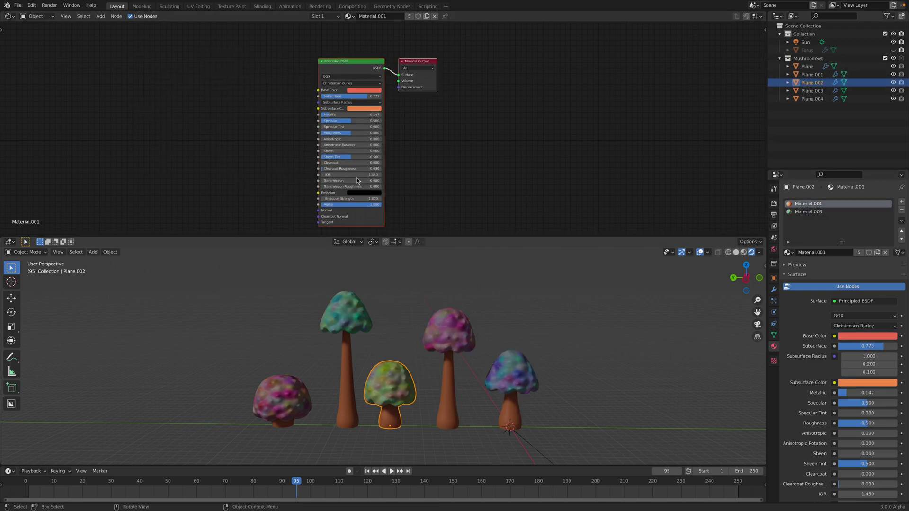
# Select the tall magenta-capped mushroom and move the Object Info node in Material.003 slightly away from the Hue Saturation Value node.
pyautogui.click(440, 324)
pyautogui.moveTo(372, 131); pyautogui.dragTo(446, 124, button='middle')
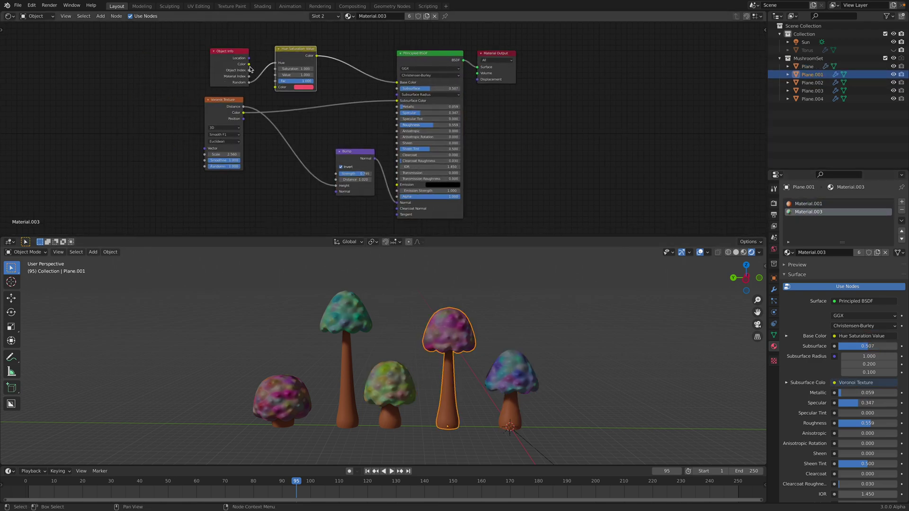
pyautogui.moveTo(226, 53); pyautogui.dragTo(212, 52)
pyautogui.scroll(1, 254, 66)
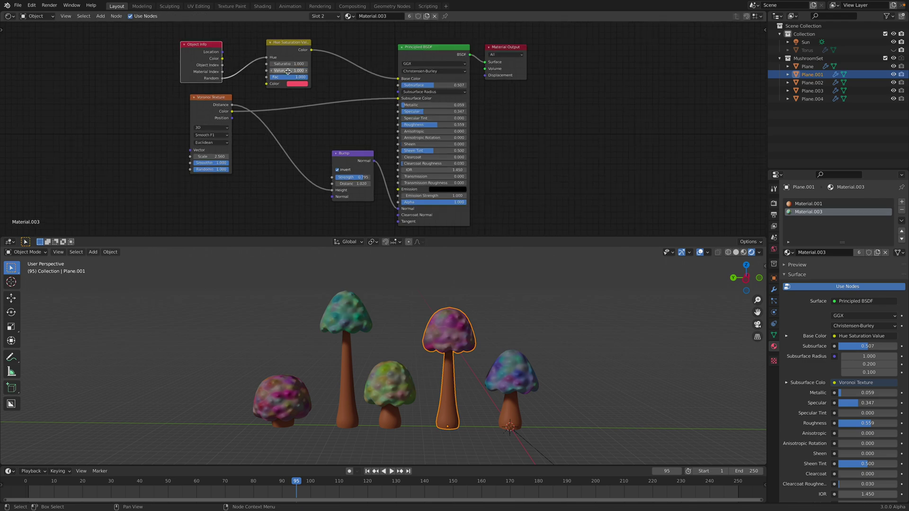
# In Material.003, set the Voronoi Texture scale to 2.940, the Bump strength to 0.458 and distance to 0.820, and save the file.
pyautogui.moveTo(288, 71)
pyautogui.mouseDown()
pyautogui.moveTo(265, 71)
pyautogui.moveTo(303, 71)
pyautogui.moveTo(265, 71)
pyautogui.moveTo(303, 63)
pyautogui.moveTo(264, 77)
pyautogui.moveTo(299, 77)
pyautogui.mouseUp()
pyautogui.moveTo(219, 122); pyautogui.dragTo(223, 128)
pyautogui.moveTo(214, 162); pyautogui.dragTo(334, 158)
pyautogui.moveTo(342, 173)
pyautogui.mouseDown()
pyautogui.moveTo(318, 173)
pyautogui.moveTo(379, 178)
pyautogui.moveTo(327, 179)
pyautogui.mouseUp()
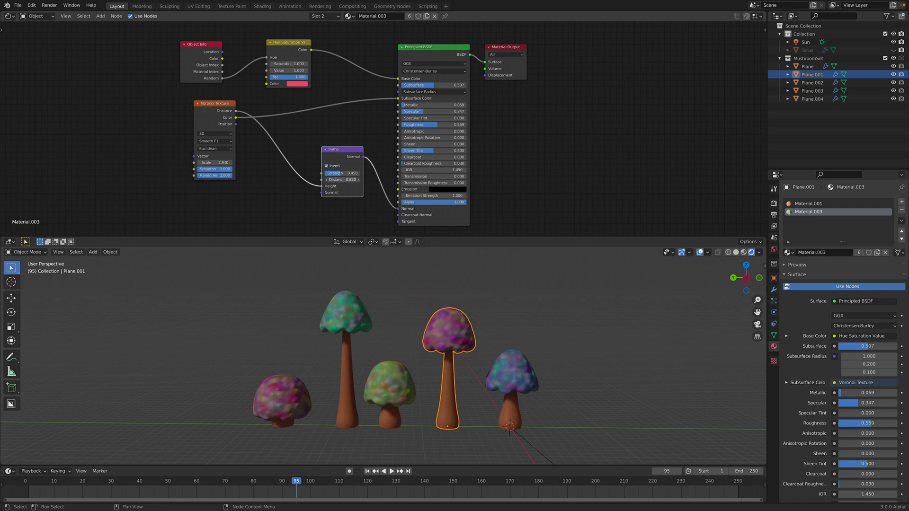
pyautogui.hotkey('ctrl', 's')
# Set the metallic value of Material.003's Principled BSDF to 0.311 and deselect the mushroom.
pyautogui.moveTo(486, 302); pyautogui.dragTo(498, 294, button='middle')
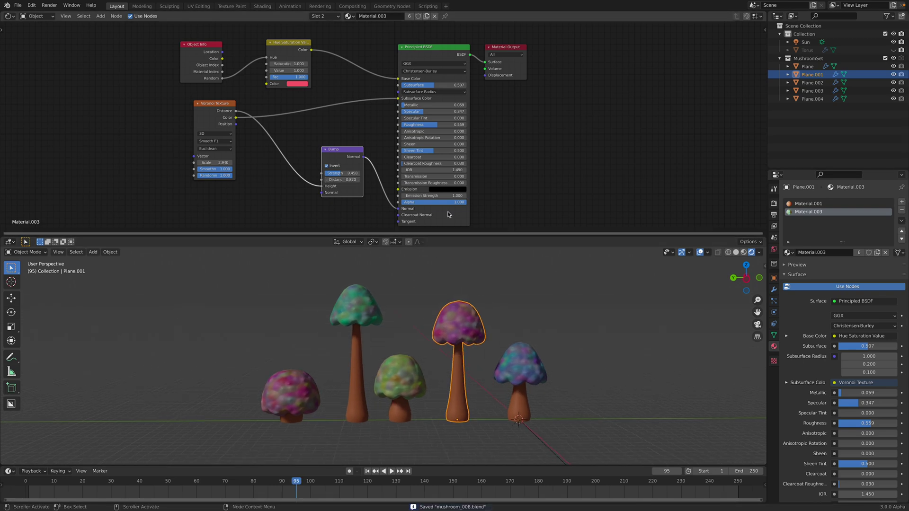
pyautogui.scroll(1, 448, 214)
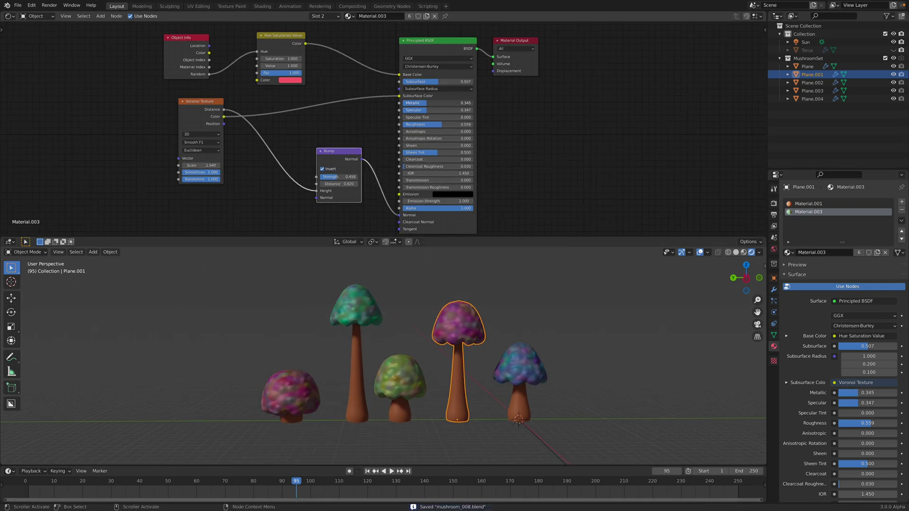
pyautogui.moveTo(427, 102); pyautogui.dragTo(424, 103)
pyautogui.click(533, 329)
pyautogui.moveTo(533, 329); pyautogui.dragTo(510, 333, button='middle')
pyautogui.scroll(-1, 510, 334)
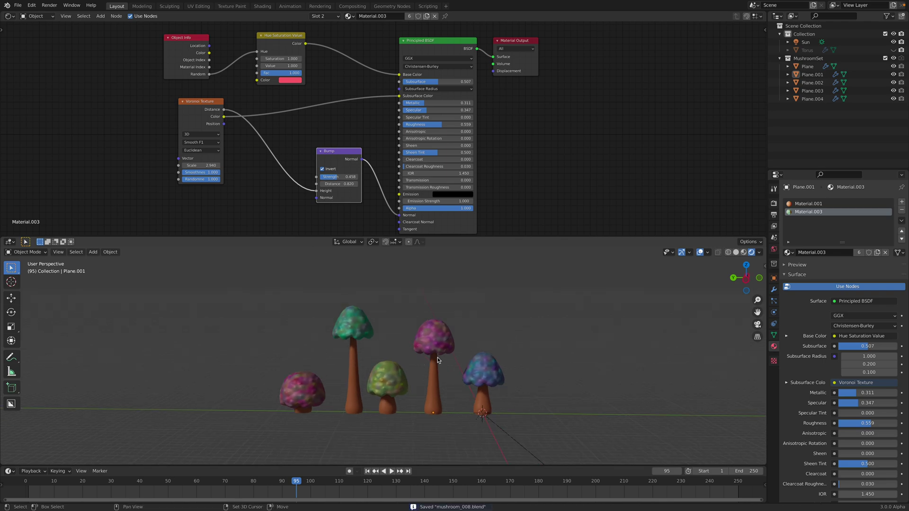
# Duplicate the short red-capped mushroom along the Y axis and place the copy beside it at the end of the row.
pyautogui.keyDown('shift'); pyautogui.moveTo(438, 361); pyautogui.dragTo(506, 365, button='middle'); pyautogui.keyUp('shift')
pyautogui.click(370, 375)
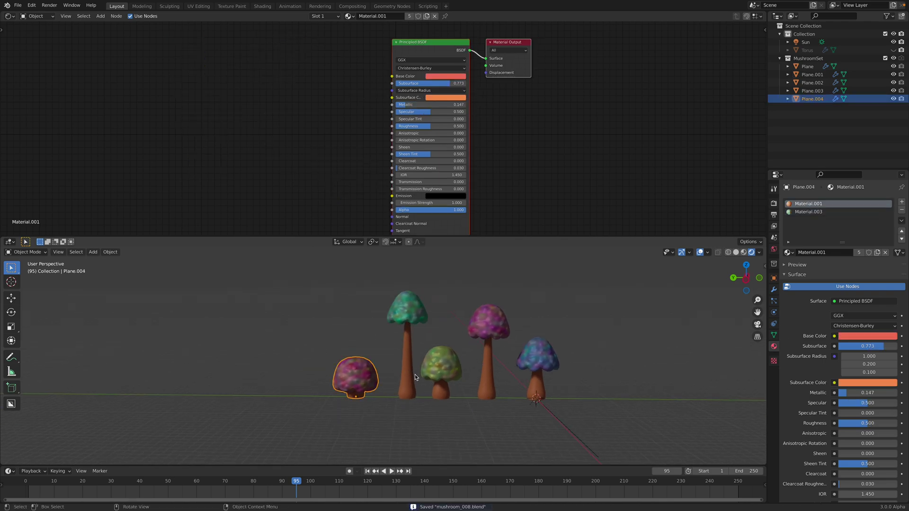
pyautogui.hotkey('shift', 'd')
pyautogui.press('y')
pyautogui.click(360, 376)
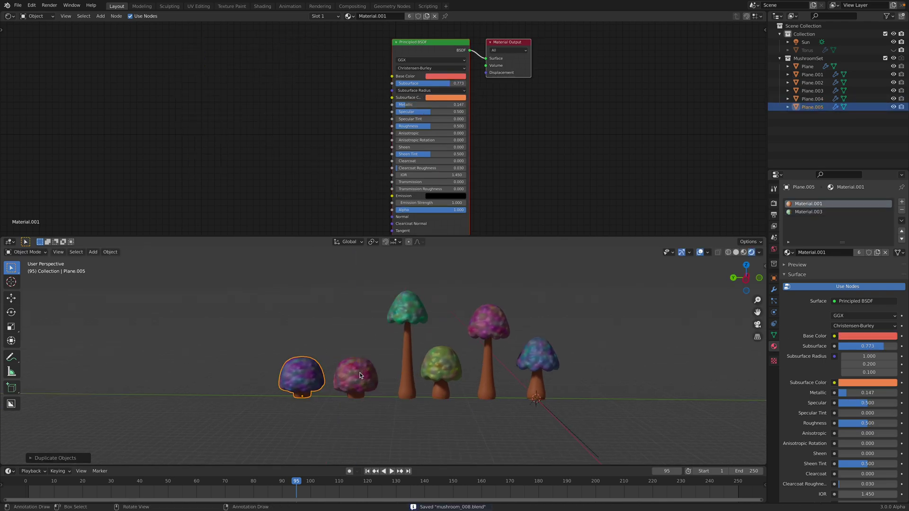
# Set the new mushroom's Geometry Nodes modifier to a Distance of 14.1 m and an Inset of 2.88 m.
pyautogui.click(774, 290)
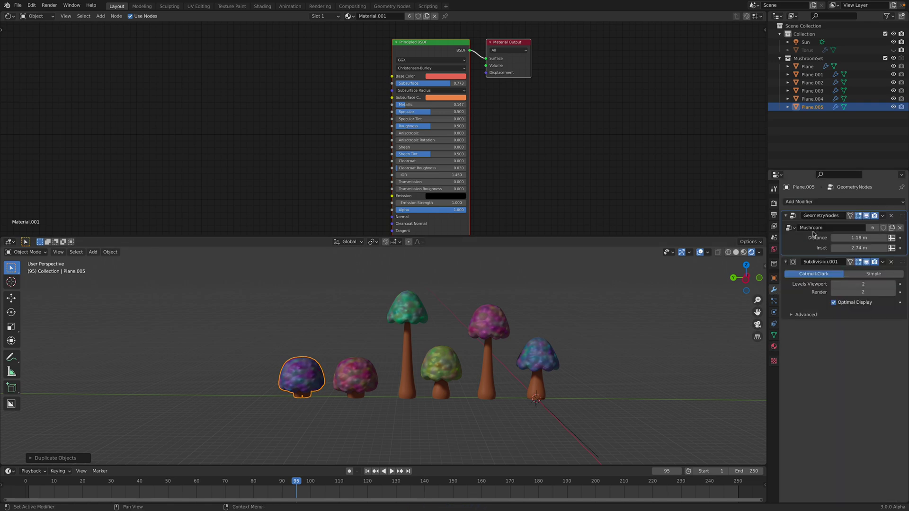
pyautogui.moveTo(768, 155); pyautogui.dragTo(751, 156)
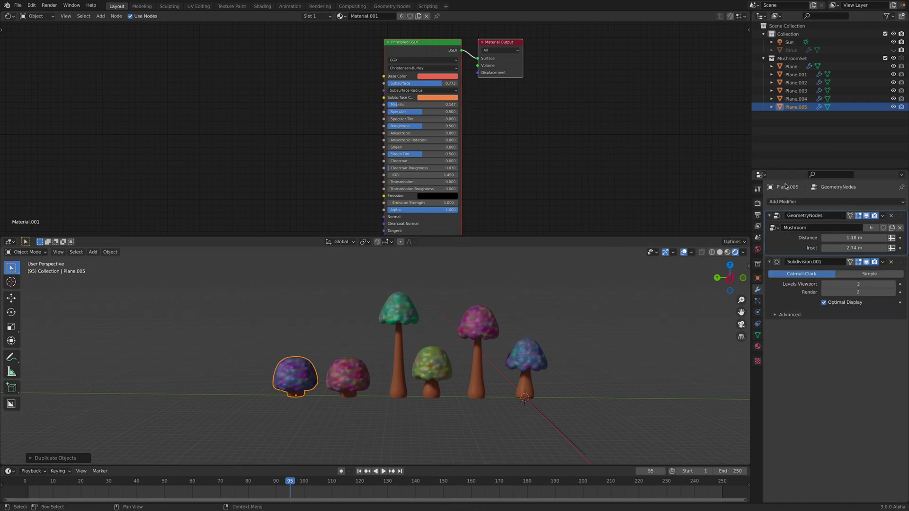
pyautogui.moveTo(855, 238)
pyautogui.mouseDown()
pyautogui.moveTo(907, 238)
pyautogui.moveTo(852, 247)
pyautogui.mouseUp()
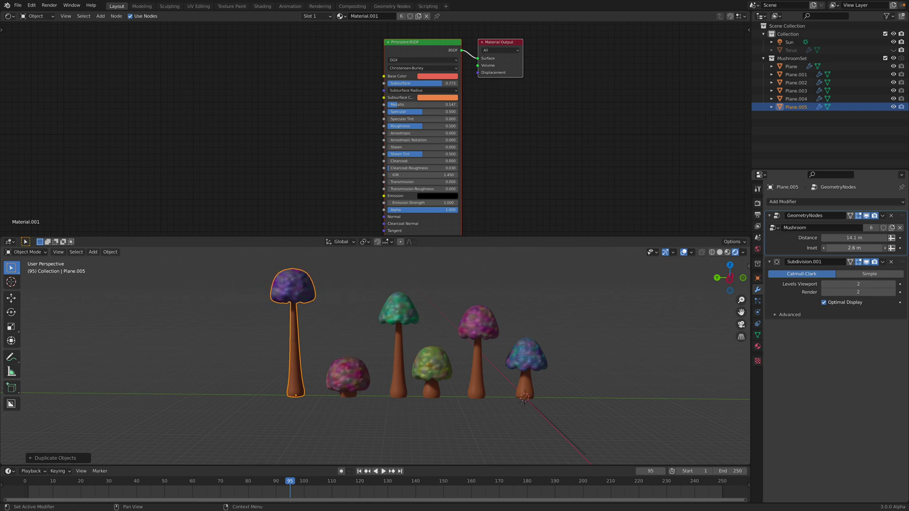
# Duplicate the tall purple mushroom along Y, set the copy's Distance to 6.22 m and Inset to 5.38 m, and save the file.
pyautogui.hotkey('shift', 'd')
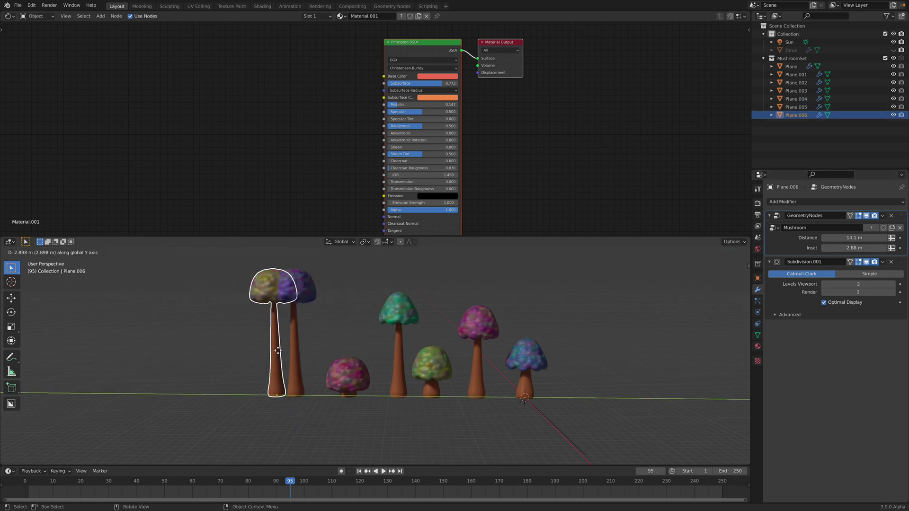
pyautogui.click(215, 347)
pyautogui.moveTo(861, 239)
pyautogui.mouseDown()
pyautogui.moveTo(825, 238)
pyautogui.moveTo(872, 248)
pyautogui.moveTo(848, 247)
pyautogui.moveTo(861, 248)
pyautogui.mouseUp()
pyautogui.moveTo(452, 344); pyautogui.dragTo(441, 345, button='middle')
pyautogui.hotkey('alt', 'a')
pyautogui.hotkey('ctrl', 's')
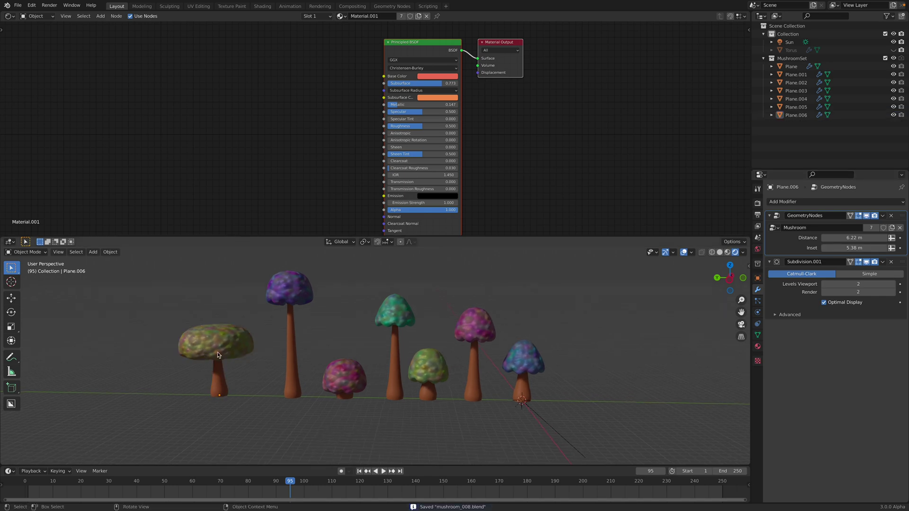
# Shorten and widen the yellow mushroom, and set the tall purple mushroom's Distance to 15.1 m and Inset to 3.44 m.
pyautogui.moveTo(855, 237); pyautogui.dragTo(878, 248)
pyautogui.click(305, 291)
pyautogui.click(542, 319)
pyautogui.moveTo(542, 318); pyautogui.dragTo(533, 320, button='middle')
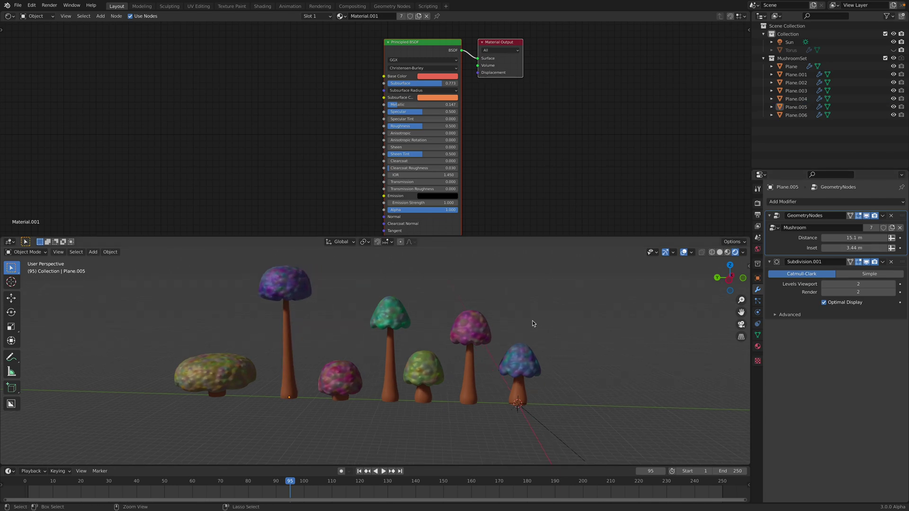
# Unhide the Torus with its scattered mushrooms, make it the active object and enlarge the 3D viewport.
pyautogui.click(894, 49)
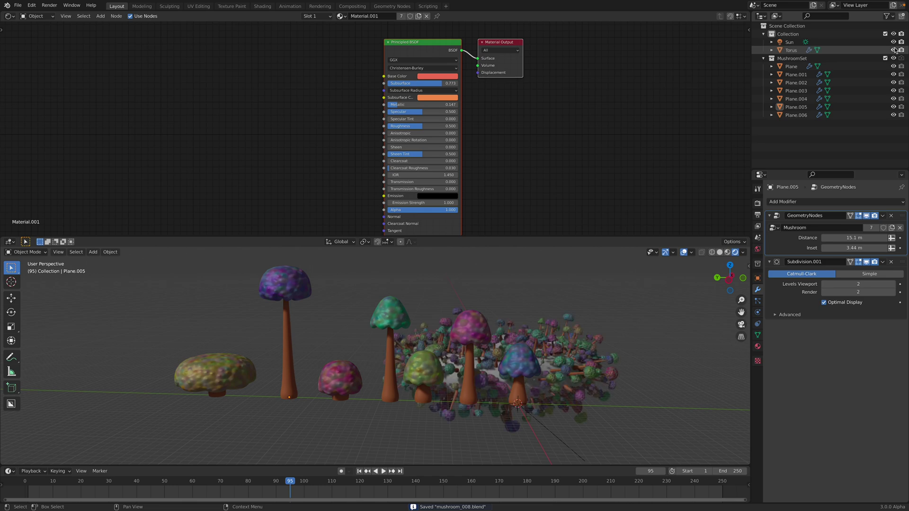
pyautogui.moveTo(548, 307); pyautogui.dragTo(573, 320, button='middle')
pyautogui.click(546, 351)
pyautogui.click(555, 268)
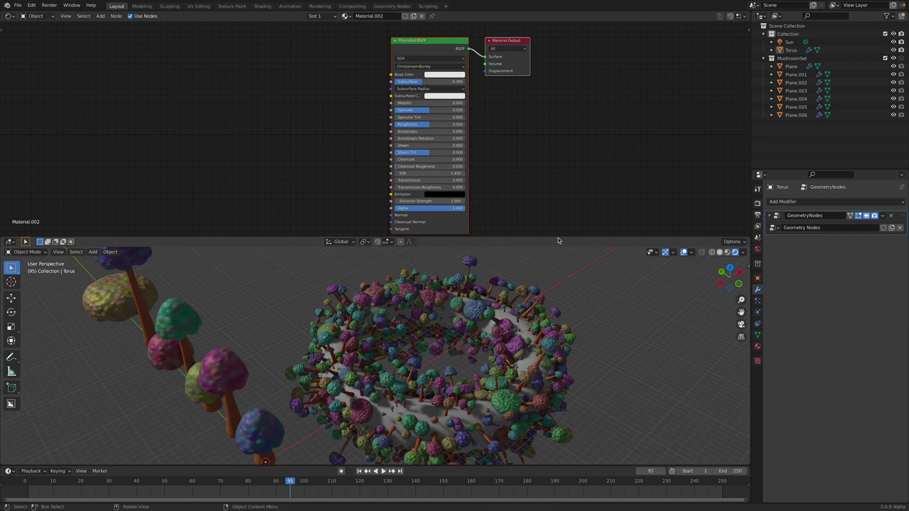
pyautogui.moveTo(558, 239); pyautogui.dragTo(554, 136)
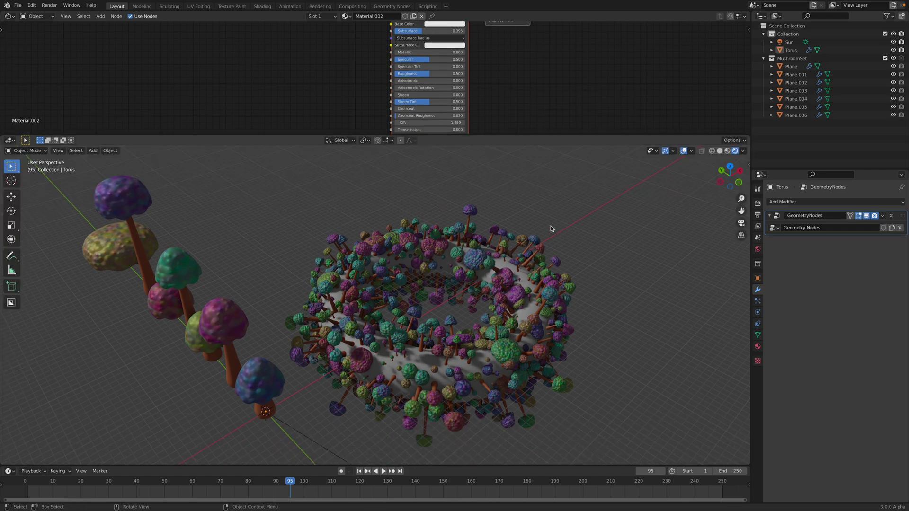
# Examine the mushrooms scattered over the Torus from several angles, selecting and deselecting it.
pyautogui.moveTo(551, 229); pyautogui.dragTo(521, 264, button='middle')
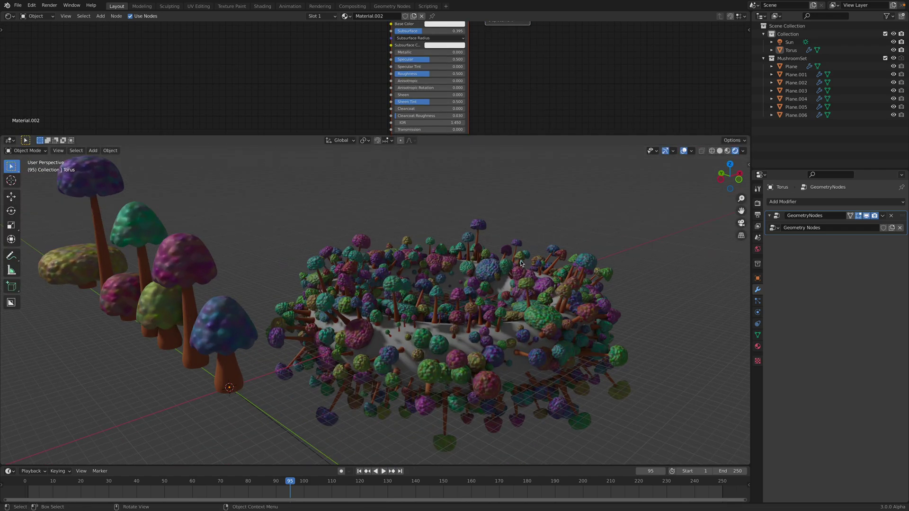
pyautogui.moveTo(505, 333); pyautogui.dragTo(504, 321, button='middle')
pyautogui.click(504, 321)
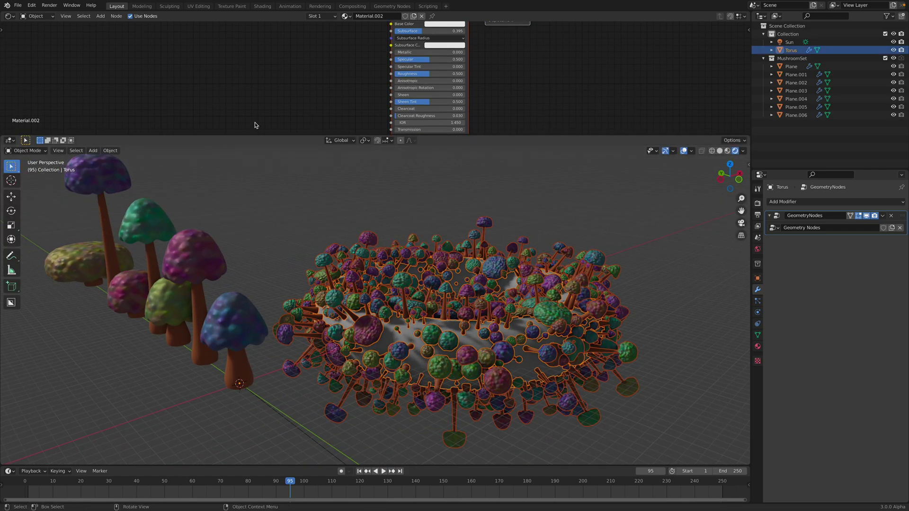
pyautogui.moveTo(388, 222); pyautogui.dragTo(413, 224, button='middle')
pyautogui.click(414, 210)
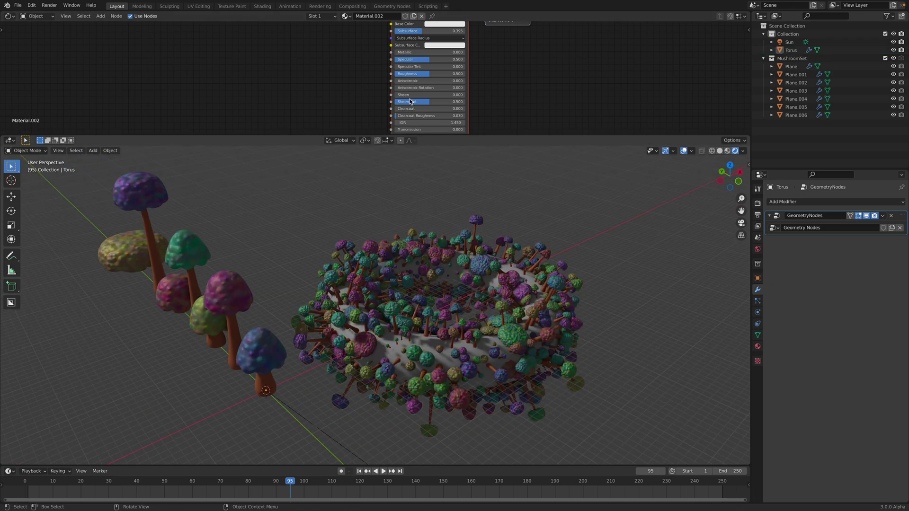
# Display the Blender splash screen to check the program version.
pyautogui.scroll(-1, 122, 56)
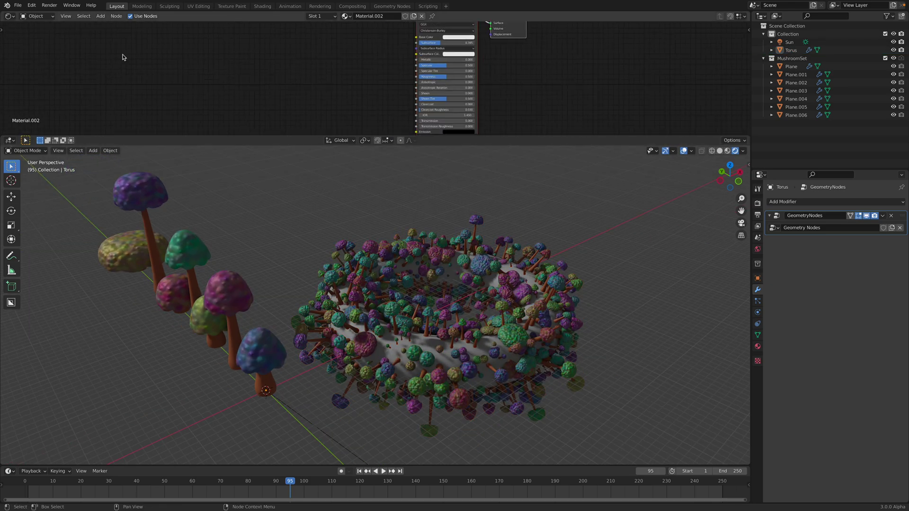
pyautogui.click(7, 8)
pyautogui.click(18, 18)
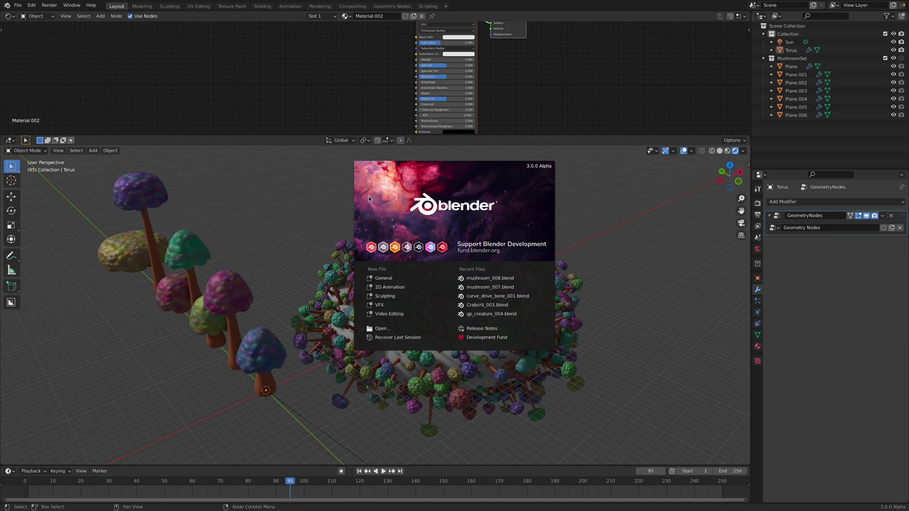
# Close the splash screen, hide the viewport overlays and gizmos, and view the mushroom scene from different sides.
pyautogui.moveTo(595, 275); pyautogui.dragTo(653, 199, button='middle')
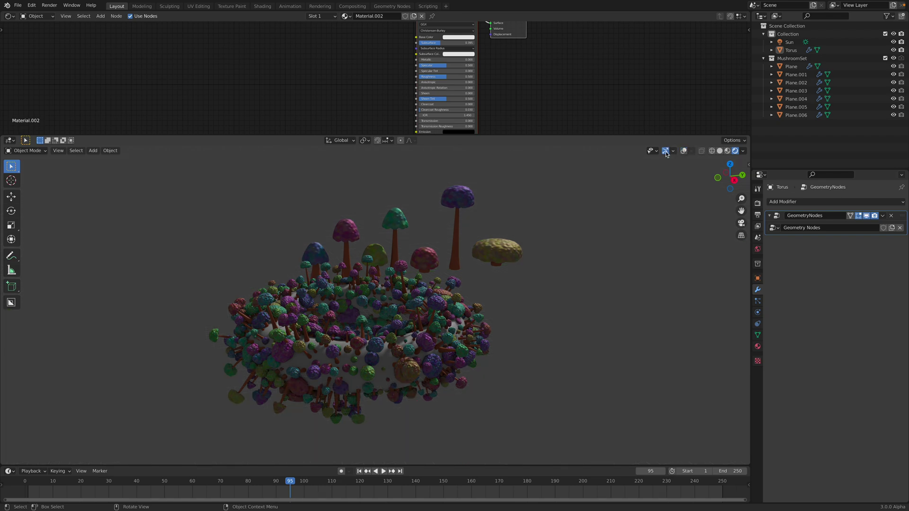
pyautogui.moveTo(545, 284); pyautogui.dragTo(510, 282, button='middle')
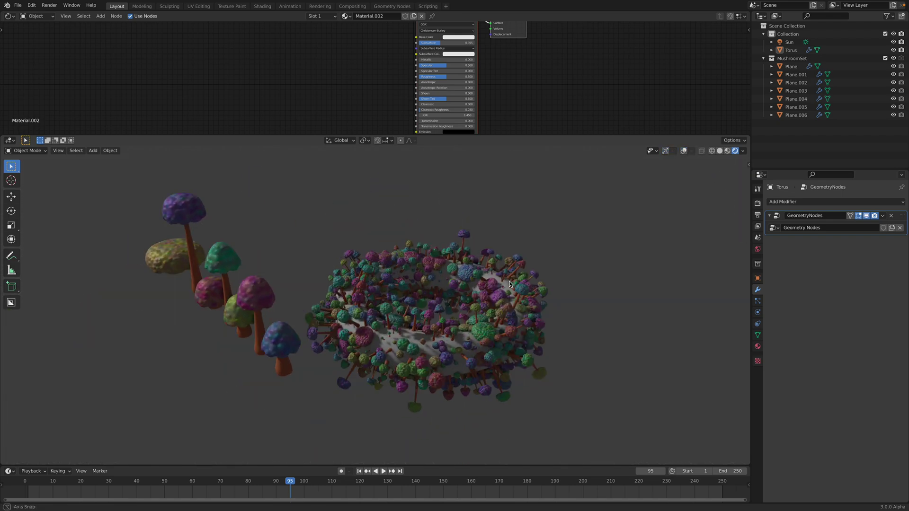